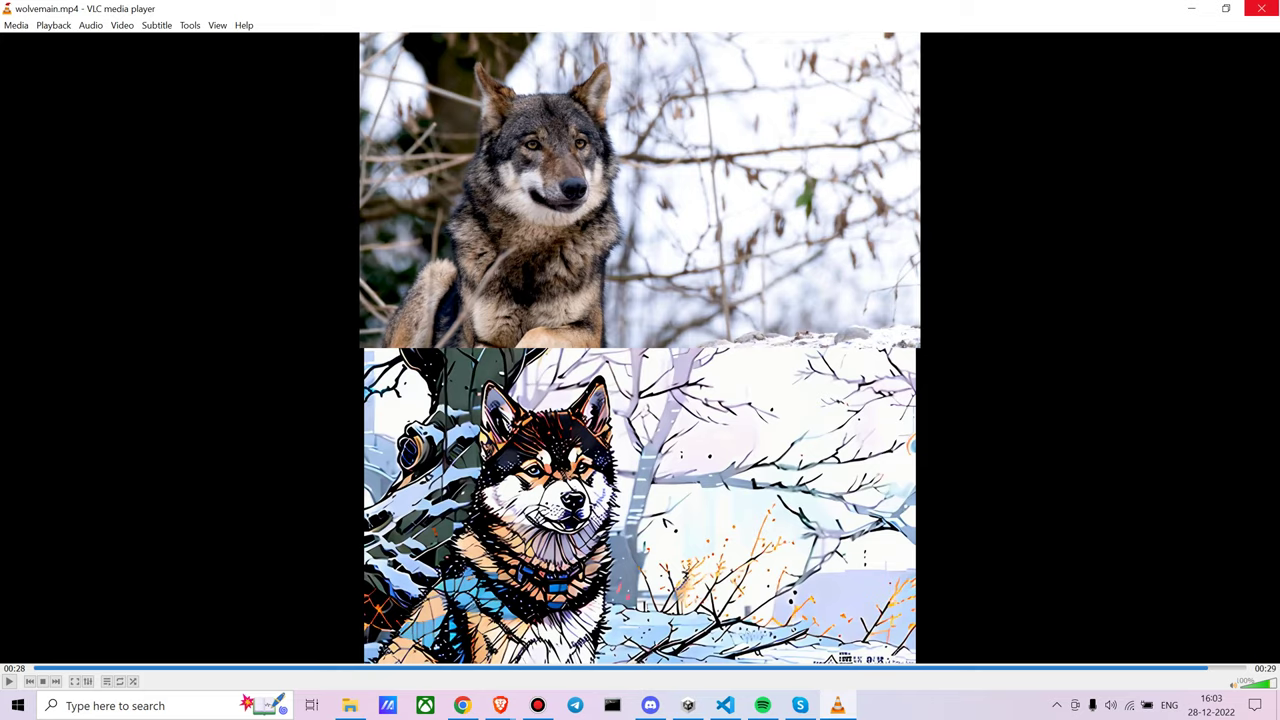
Close the wolvemain.mp4 preview, switch to the Stable Diffusion web UI and select the Inkpunk-Diffusion-v2.ckpt checkpoint
left_click(1265, 8)
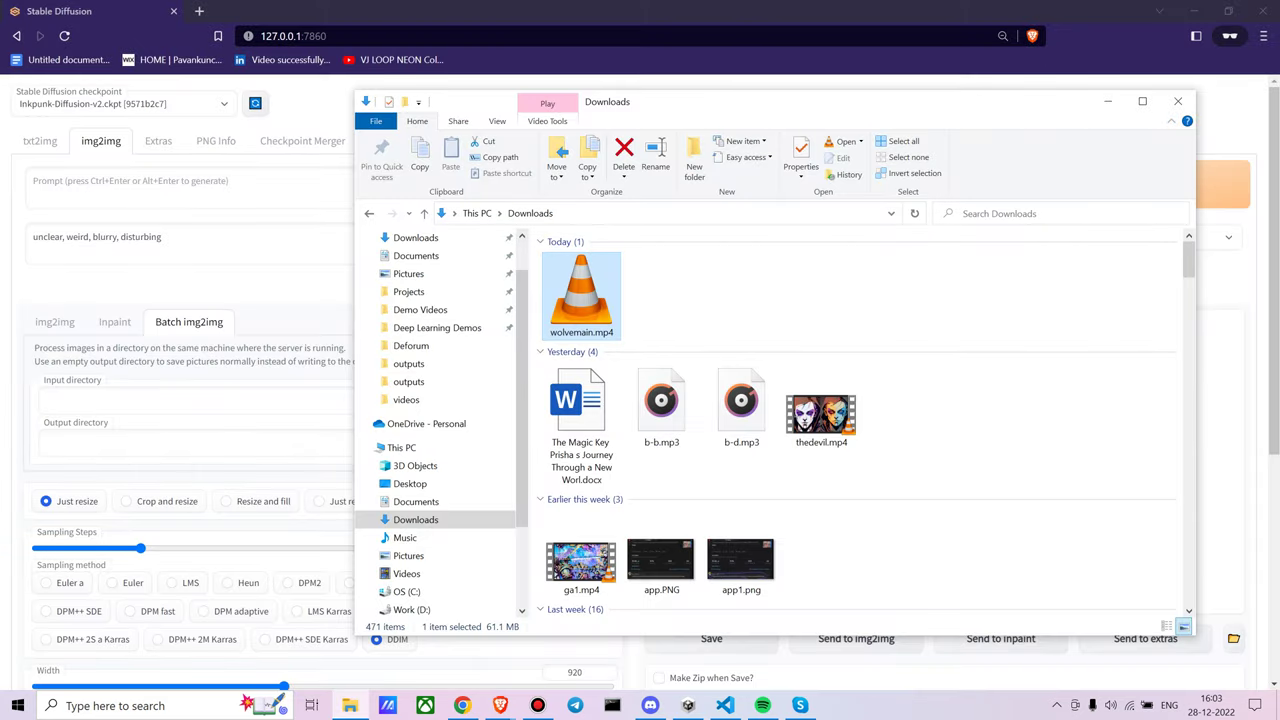
key("alt+Tab")
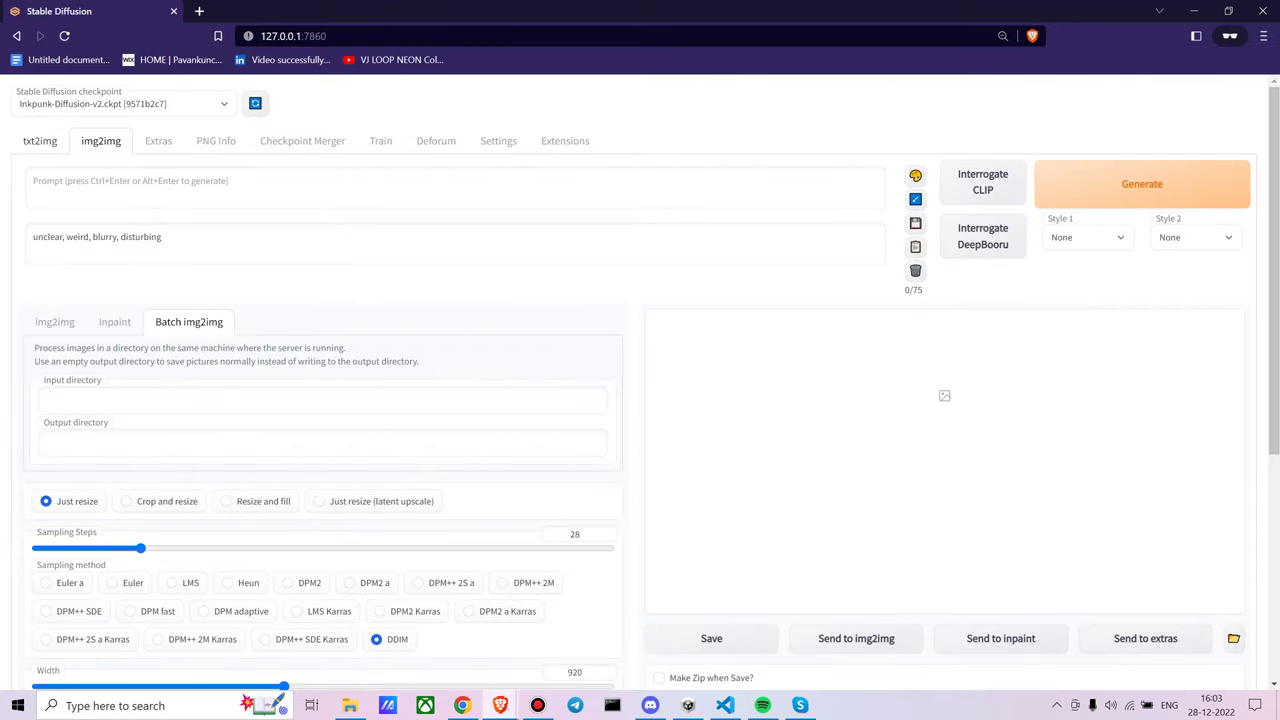
left_click(112, 104)
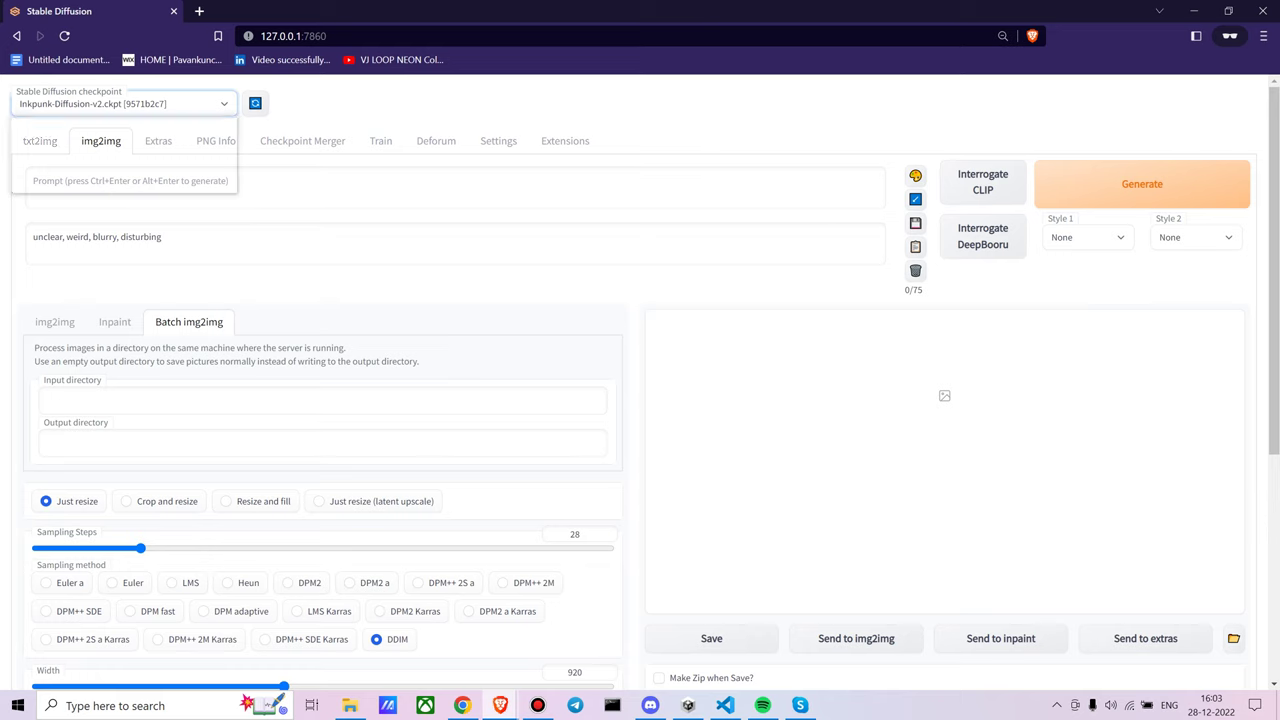
key("Up")
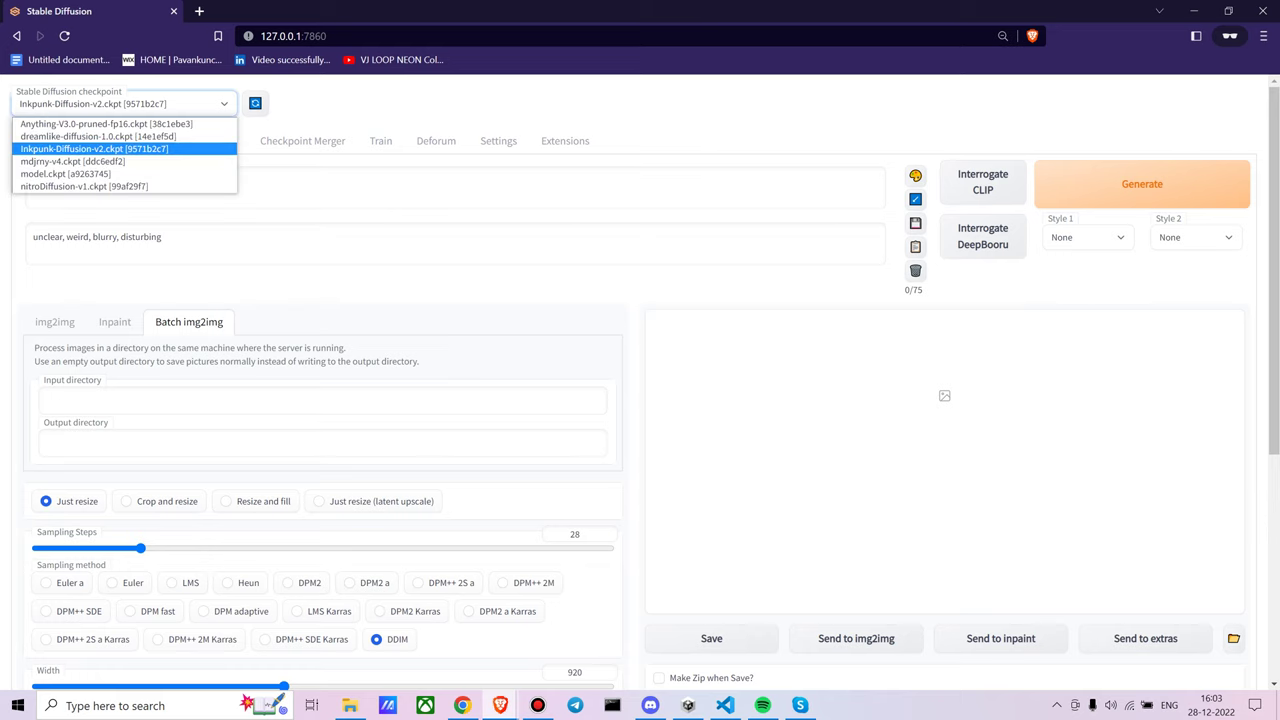
key("Return")
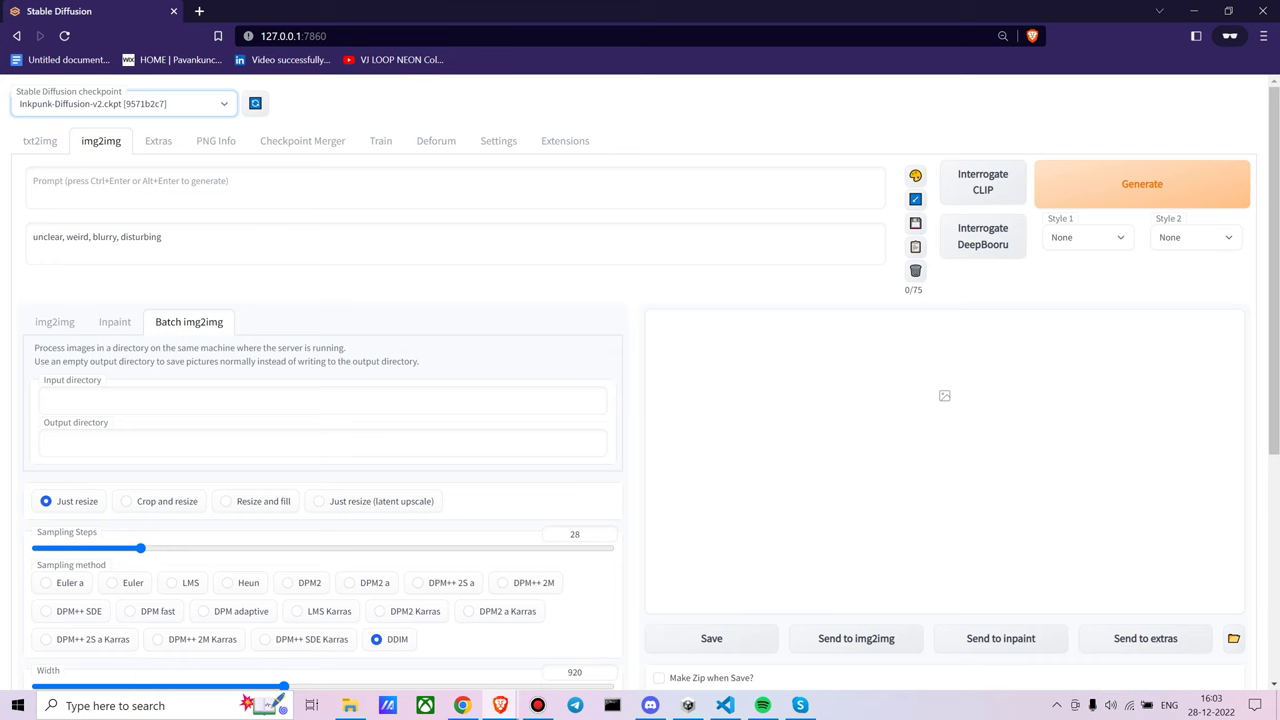
Switch img2img from batch mode to single-image mode and remove the loaded wolf image
left_click(40, 141)
left_click(101, 141)
left_click(55, 322)
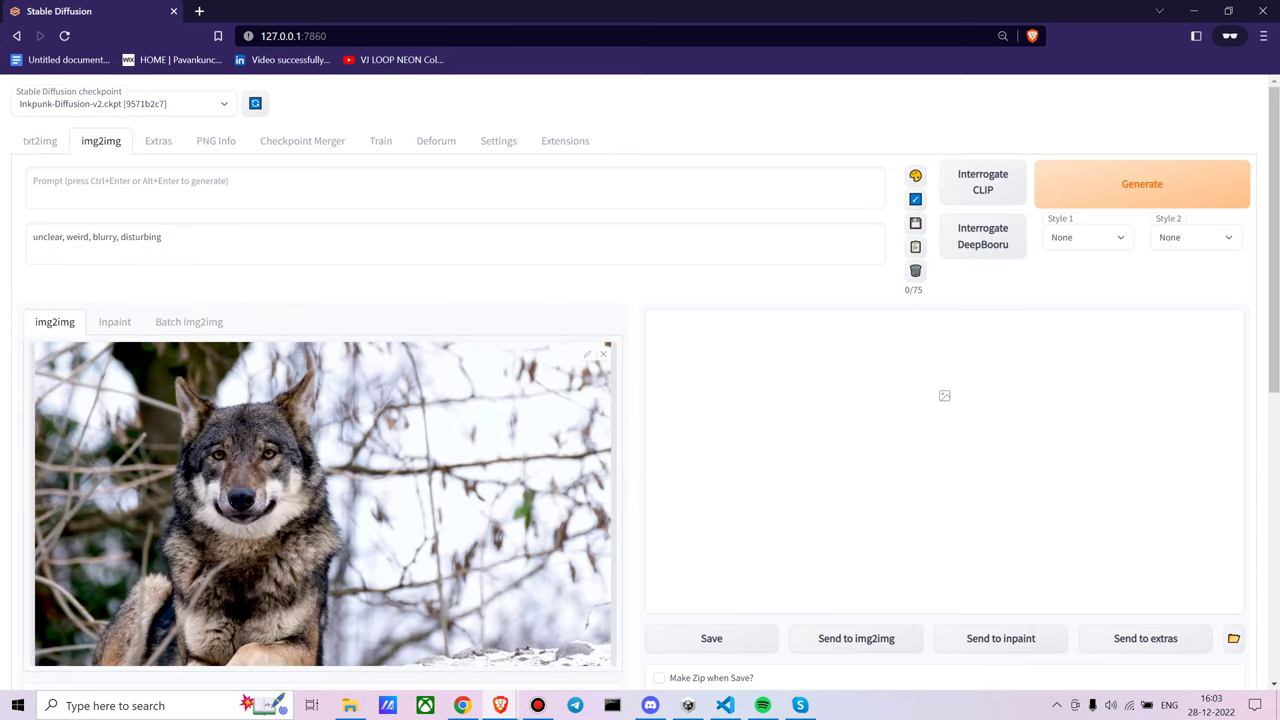
left_click(603, 354)
scroll(603, 370, "down", 4)
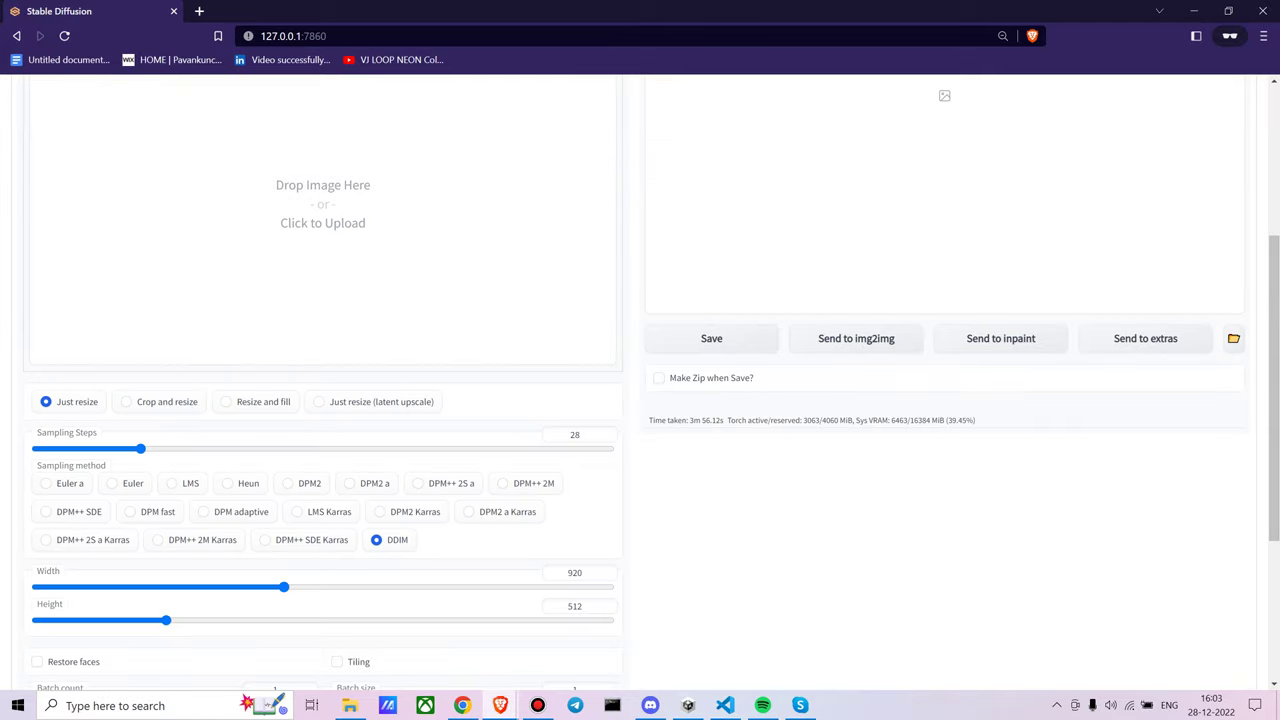
scroll(603, 370, "up", 3)
Switch to File Explorer, open the videos folder and preview wolf.mp4, closing the player when done
left_click(322, 635)
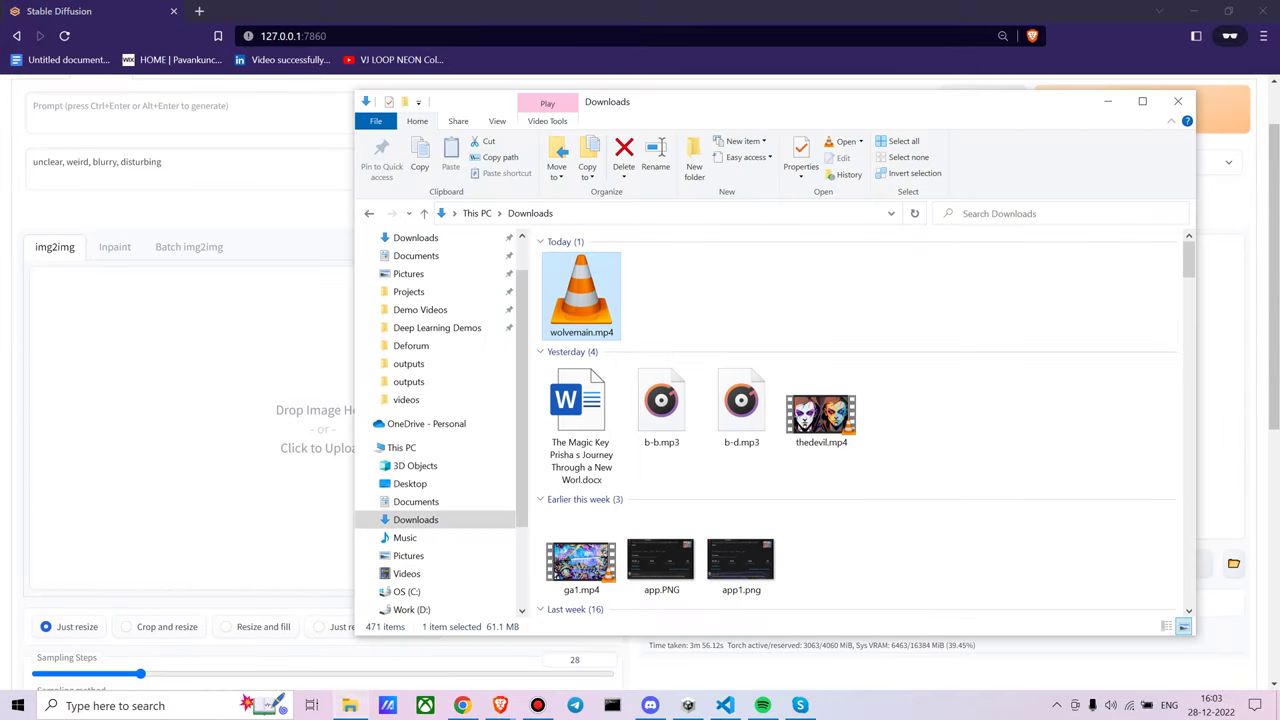
left_click(408, 291)
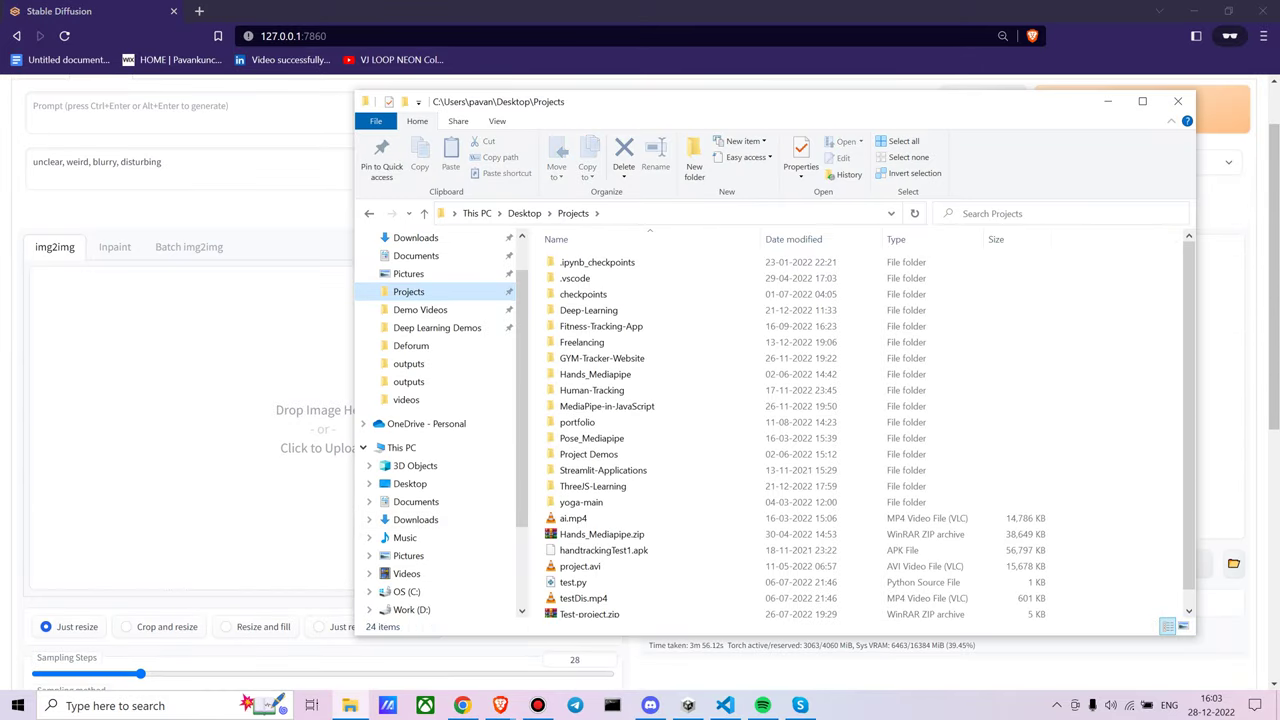
left_click(406, 399)
double_click(988, 285)
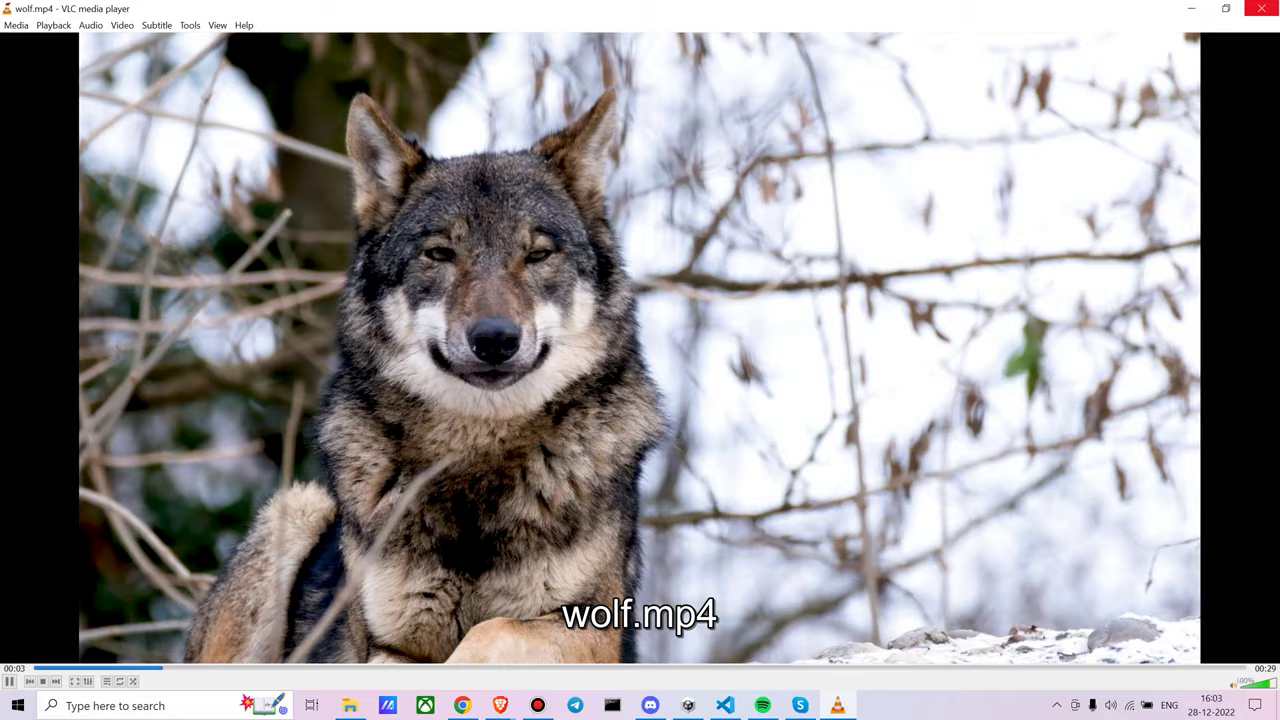
left_click(1262, 8)
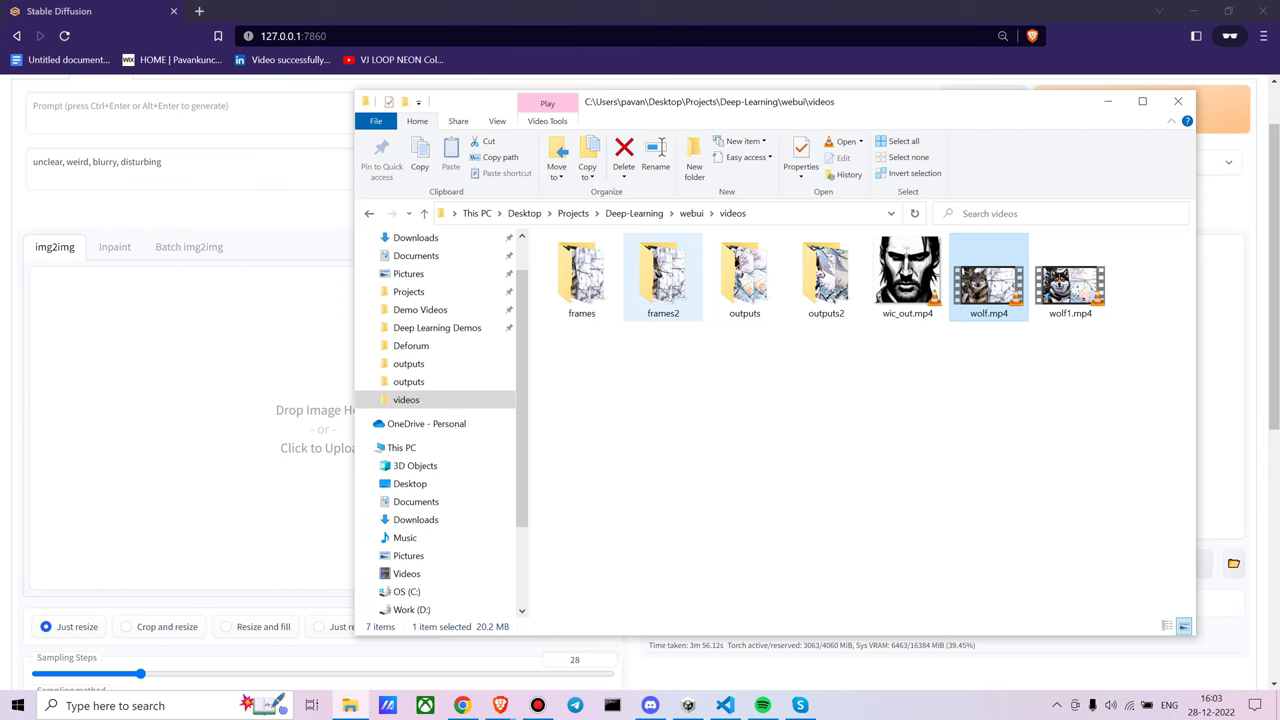
Permanently delete all frame images in the frames2 folder
double_click(663, 278)
key("ctrl+a")
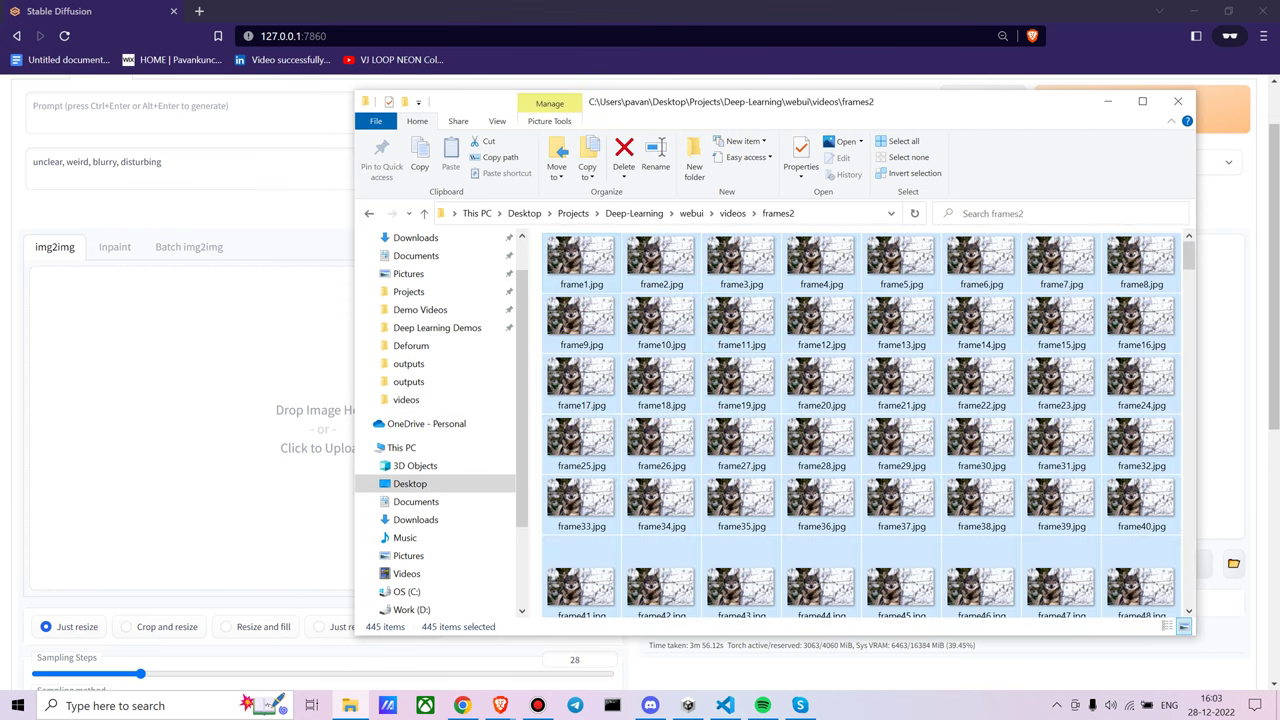
key("shift+Delete")
key("Return")
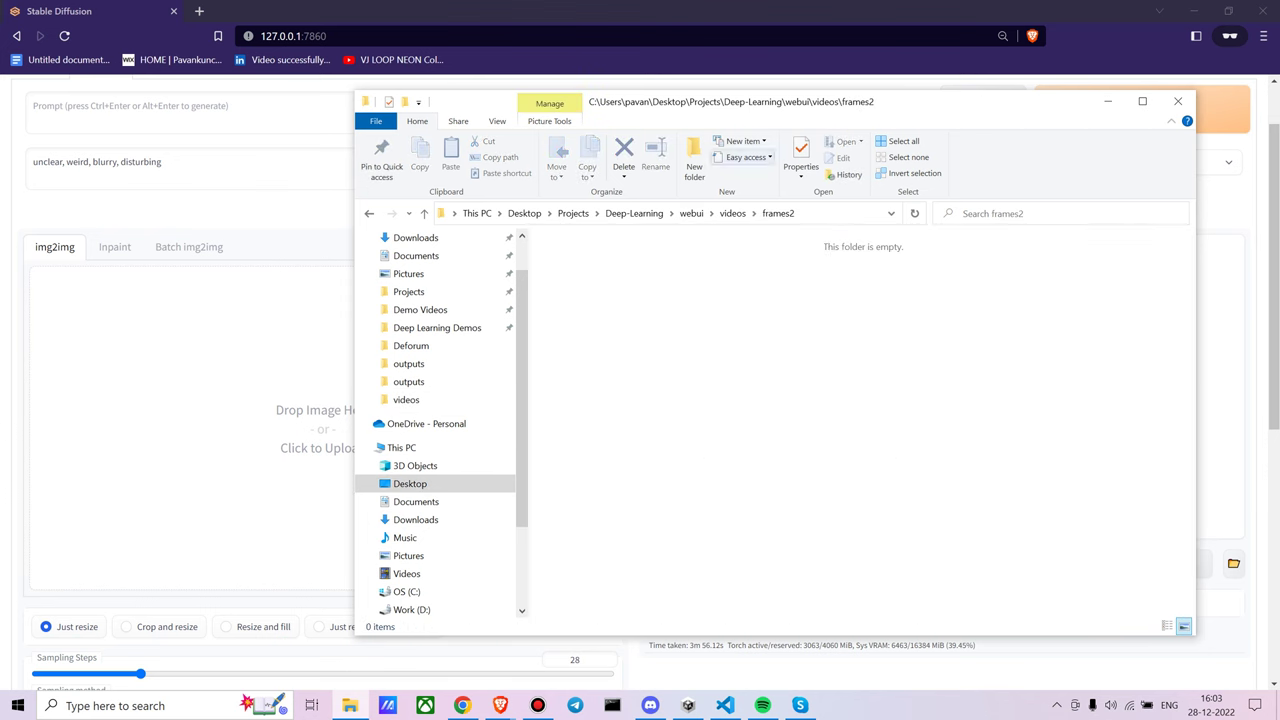
Permanently delete all images in the outputs2 folder and return to the videos folder
left_click(732, 213)
double_click(826, 280)
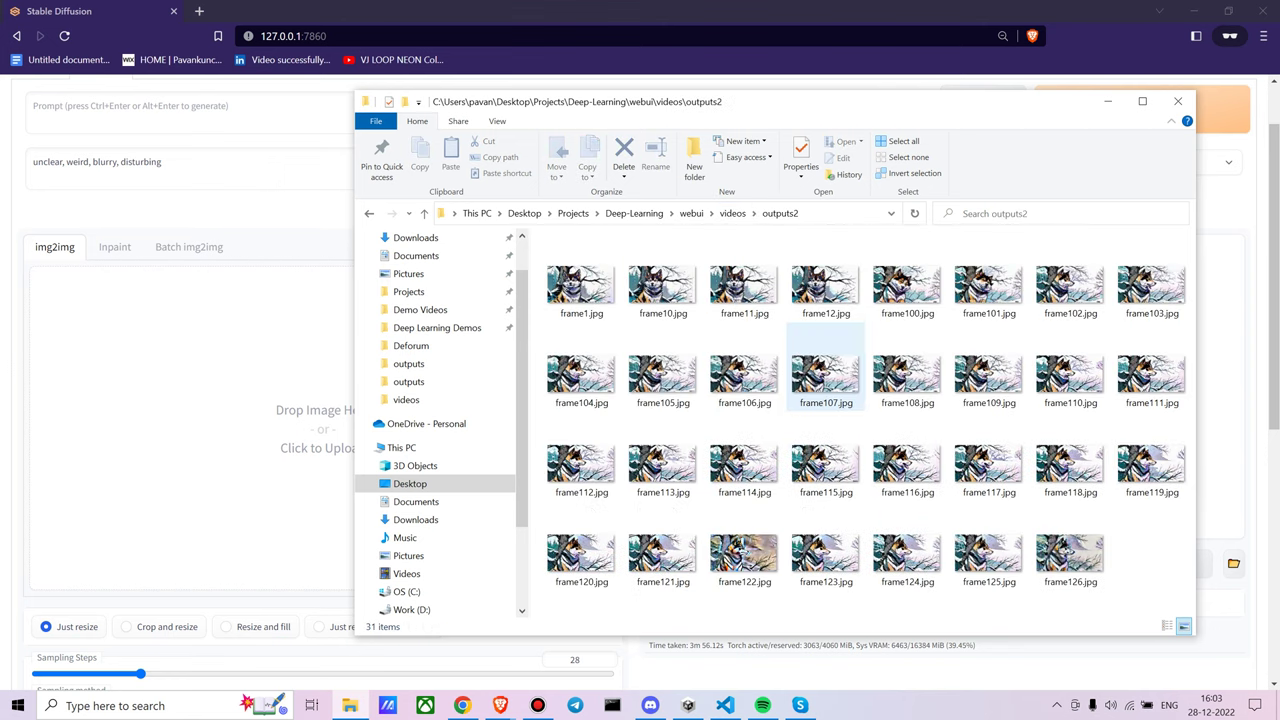
key("ctrl+a")
key("shift+Delete")
key("Return")
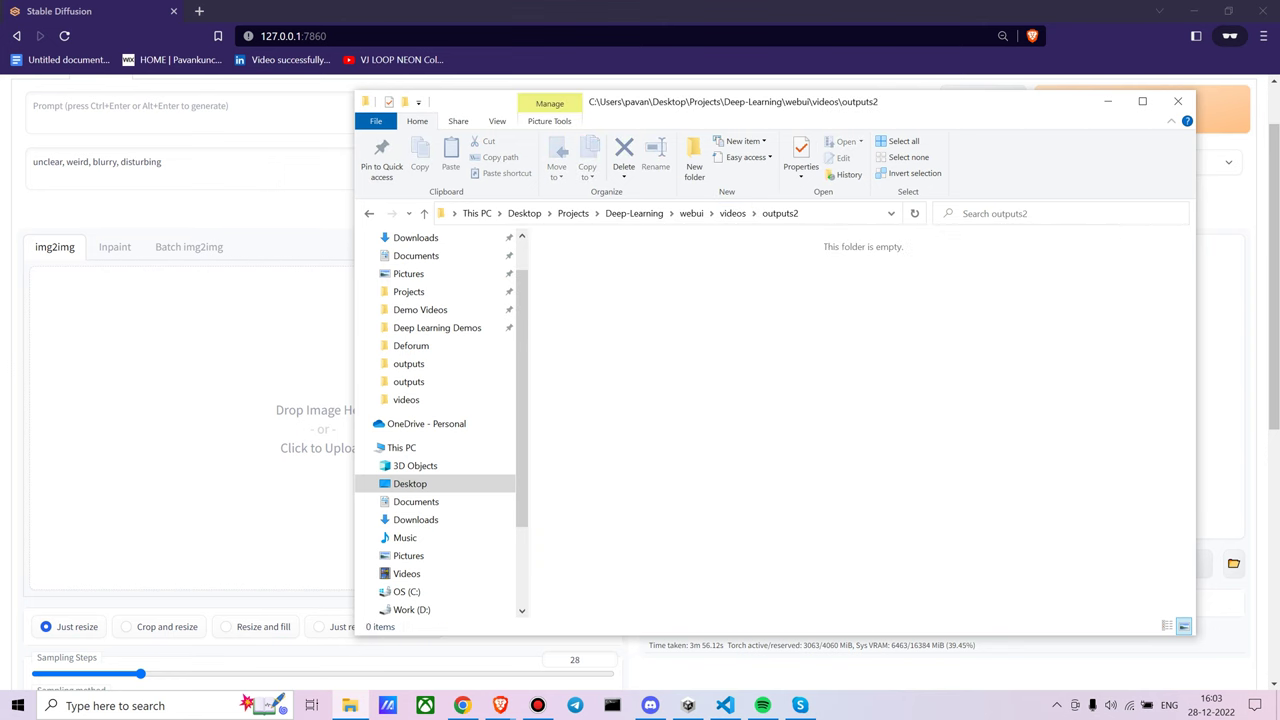
left_click(732, 213)
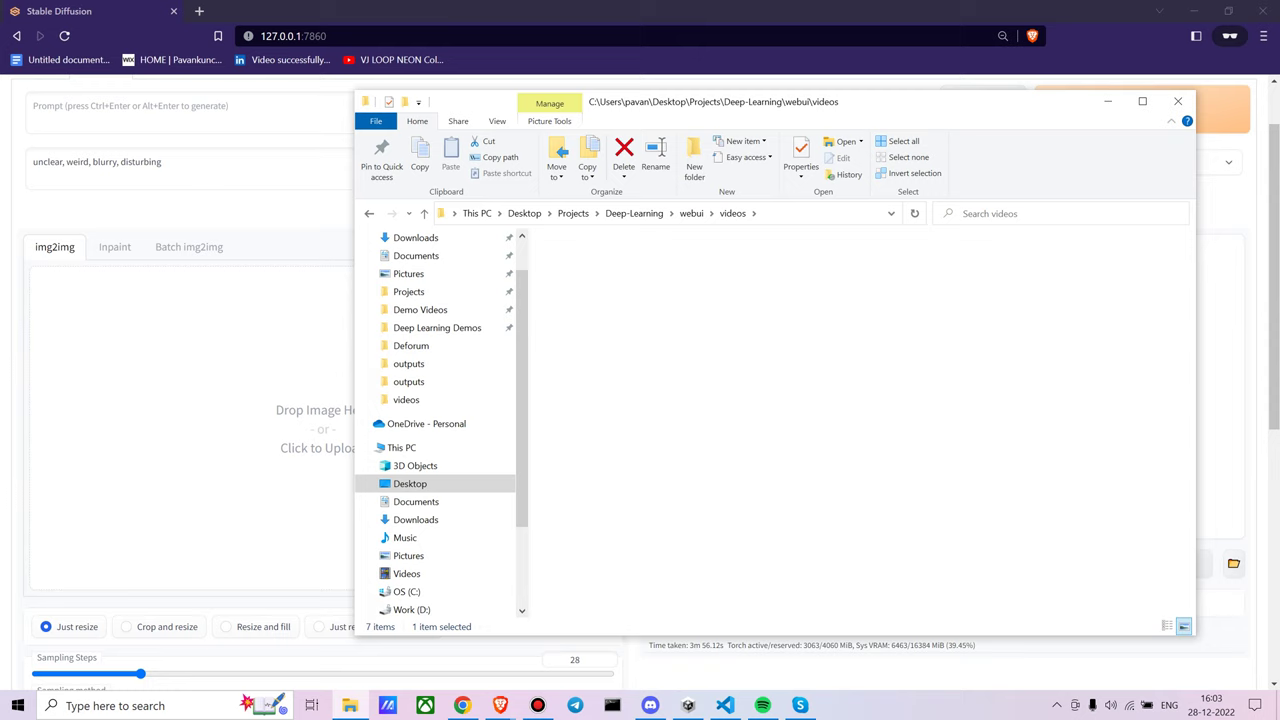
key("Return")
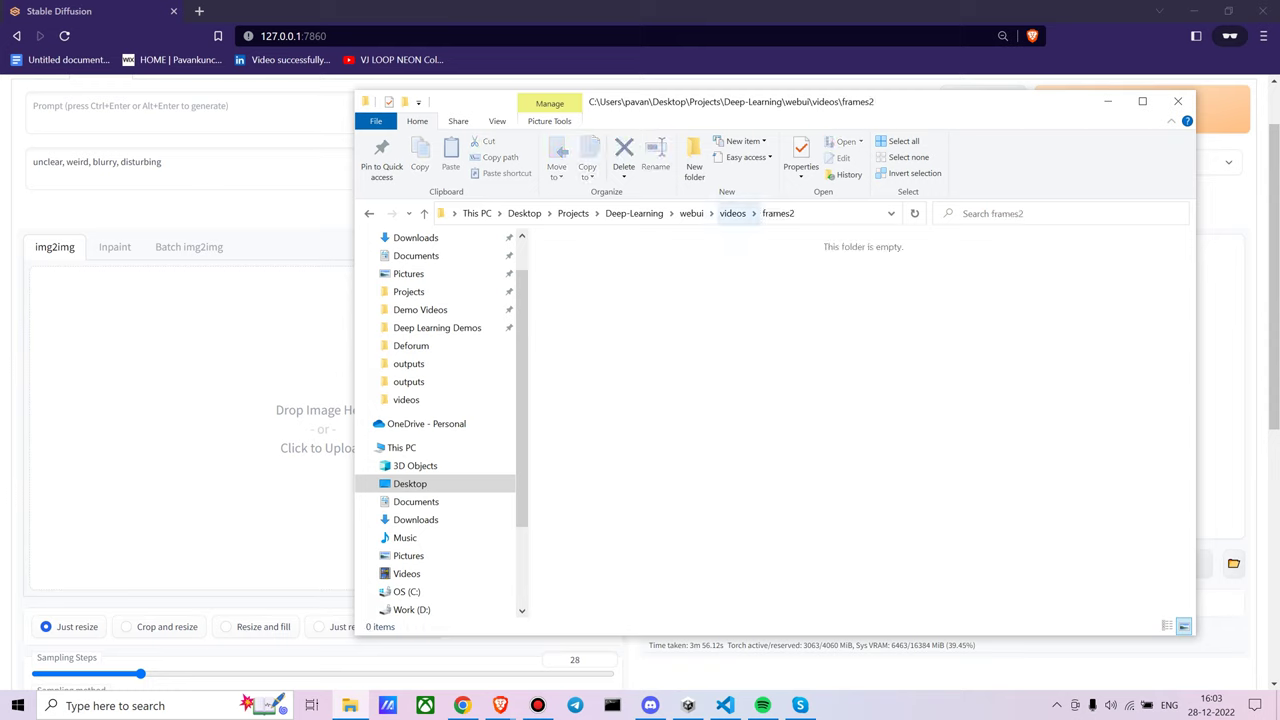
left_click(732, 213)
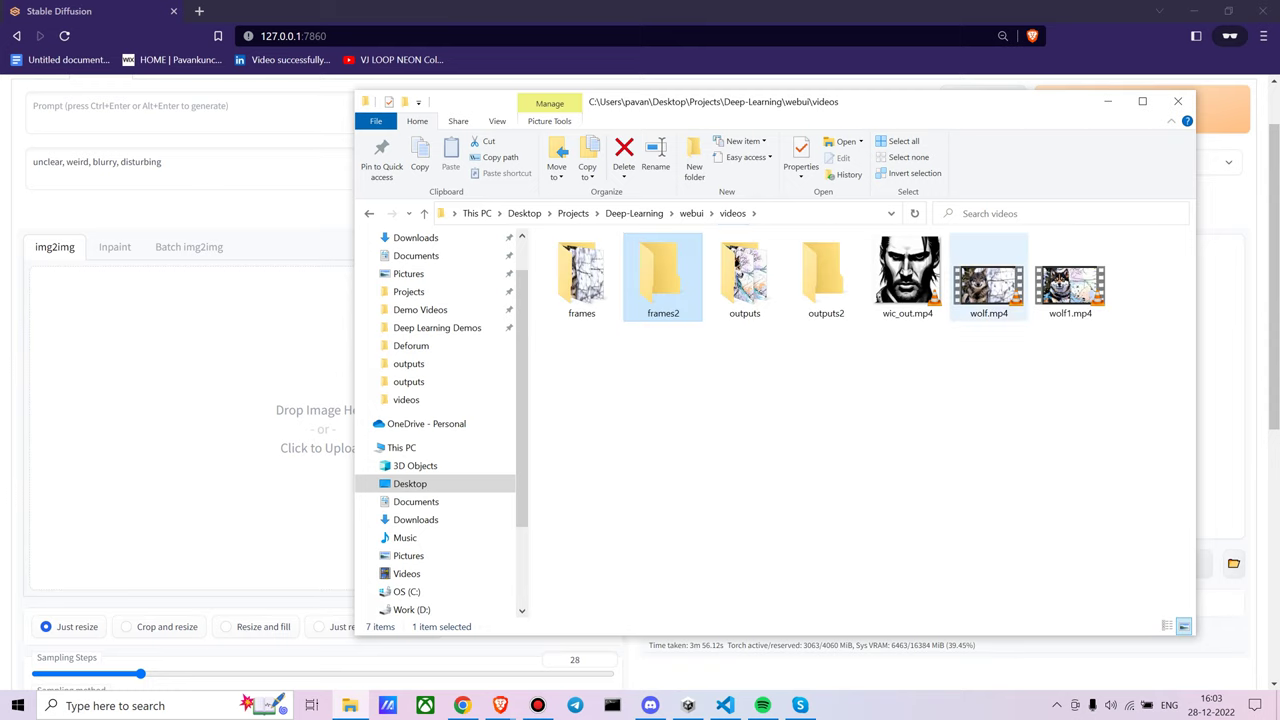
Switch to VS Code and run ffmpeg -i .\wolf.mp4 -r 15 -qscale:v 2 -s 1920X1080 .\frames2\frame%d.jpg in the videos folder's terminal
left_click(725, 705)
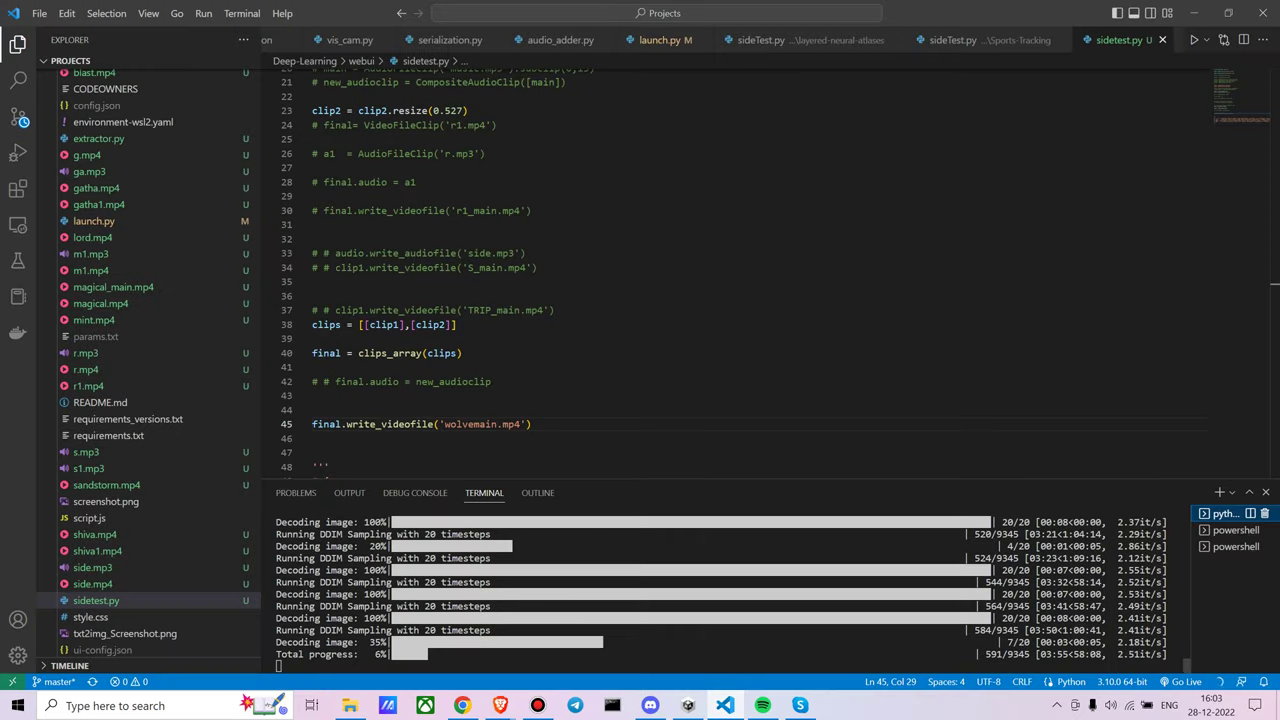
left_click(1234, 530)
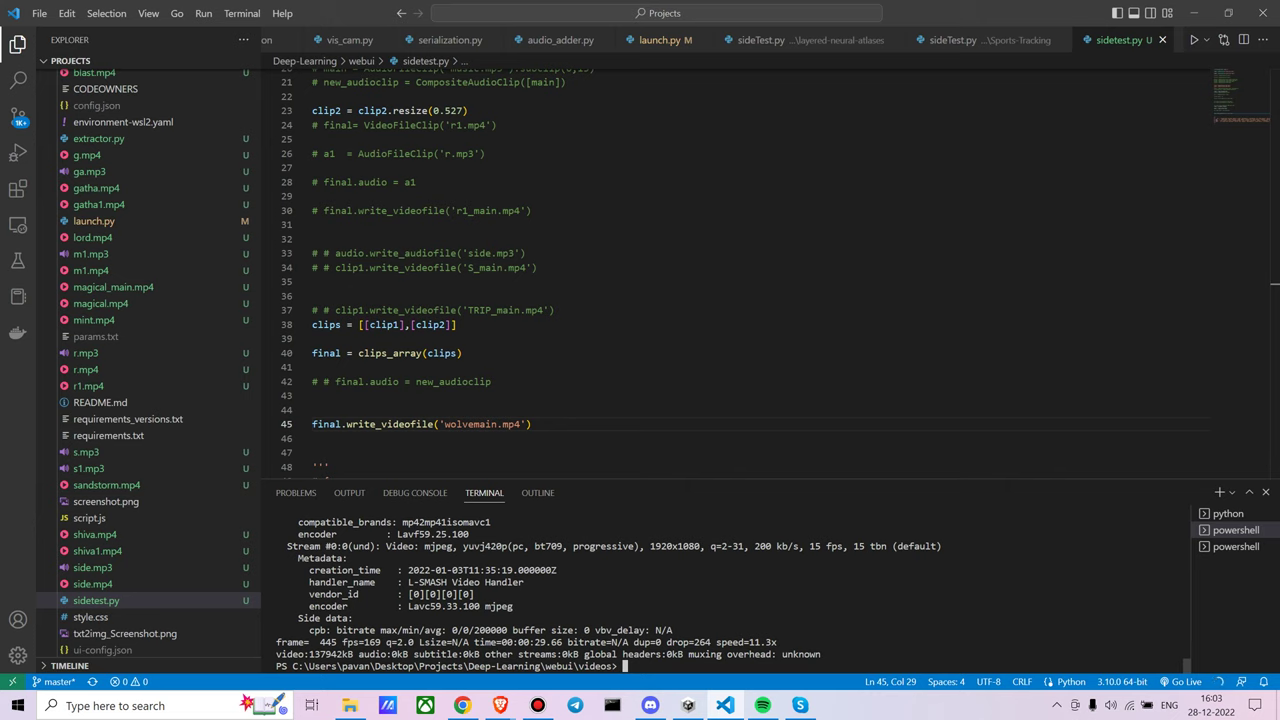
key("Up")
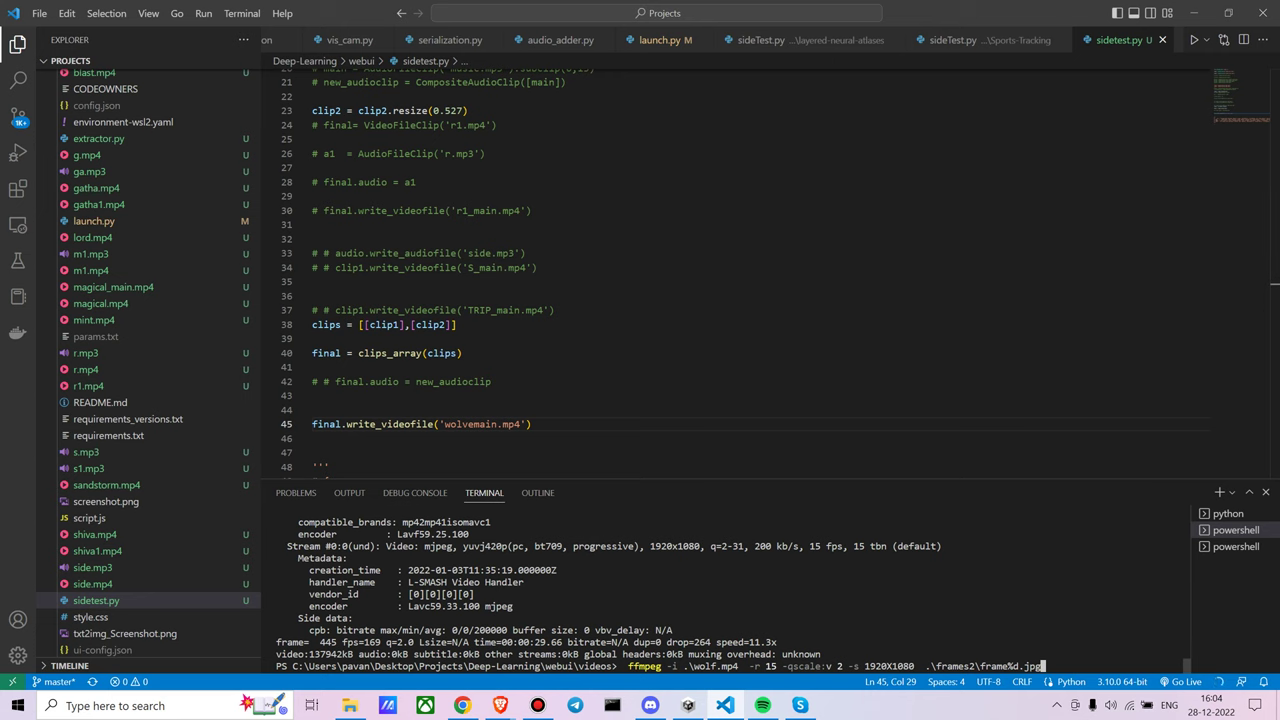
left_click(350, 706)
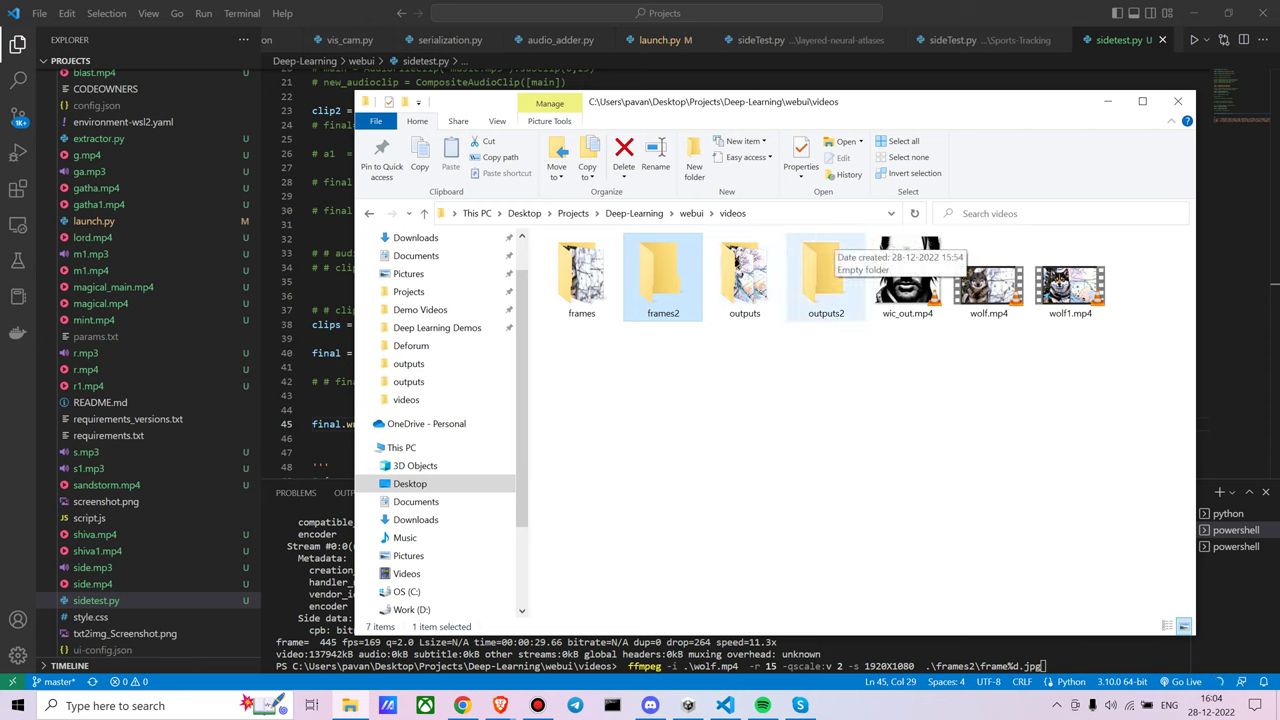
left_click(1108, 101)
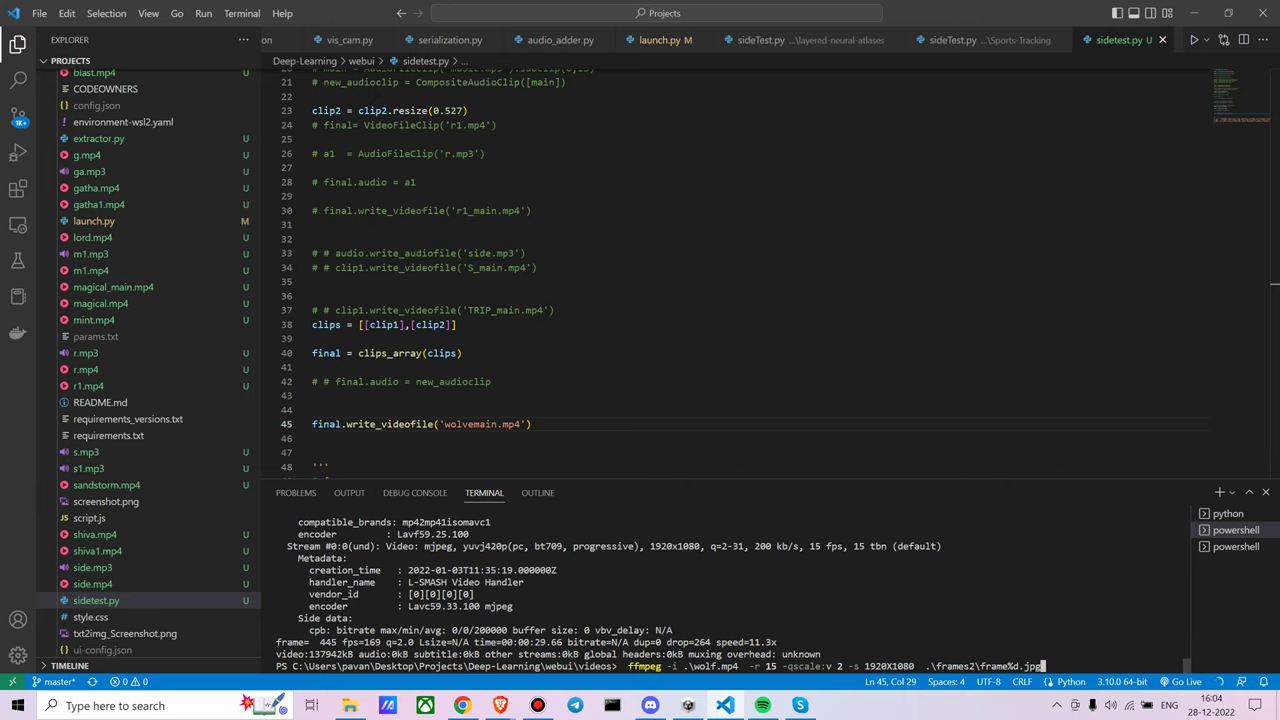
key("Return")
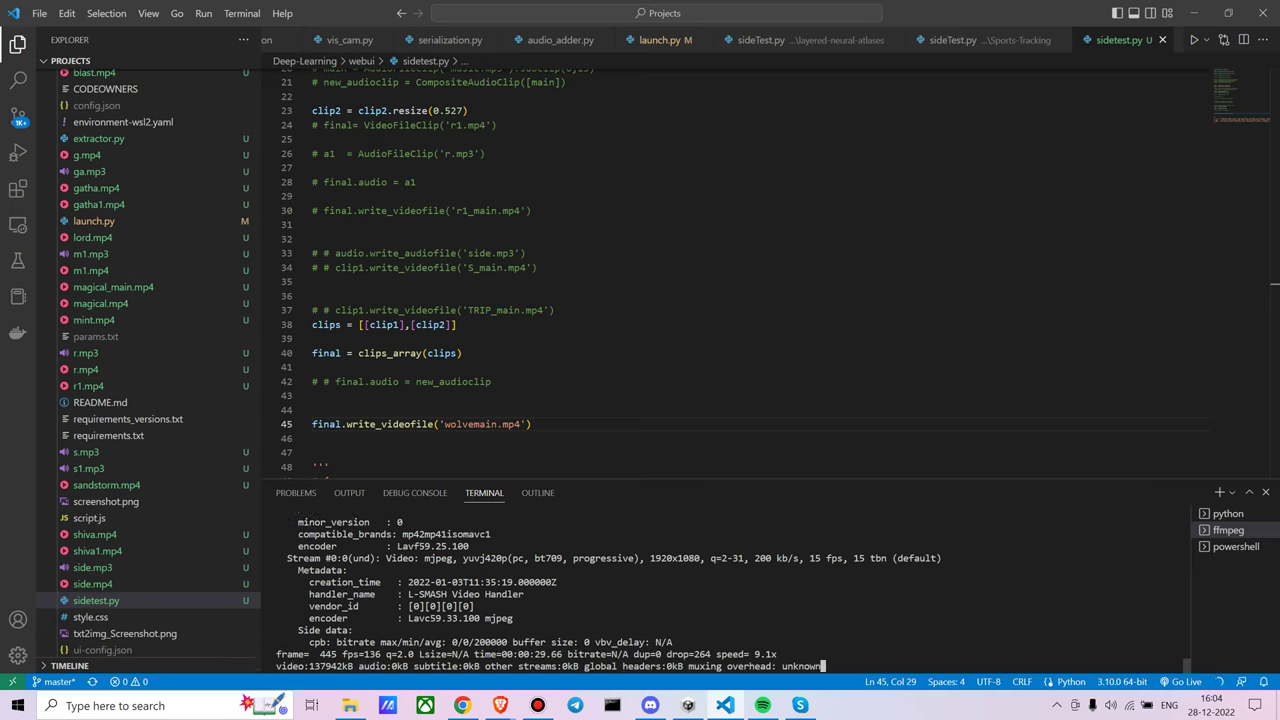
Open the frames2 folder in File Explorer and load frame1.jpg as the img2img source image in Stable Diffusion
left_click(350, 705)
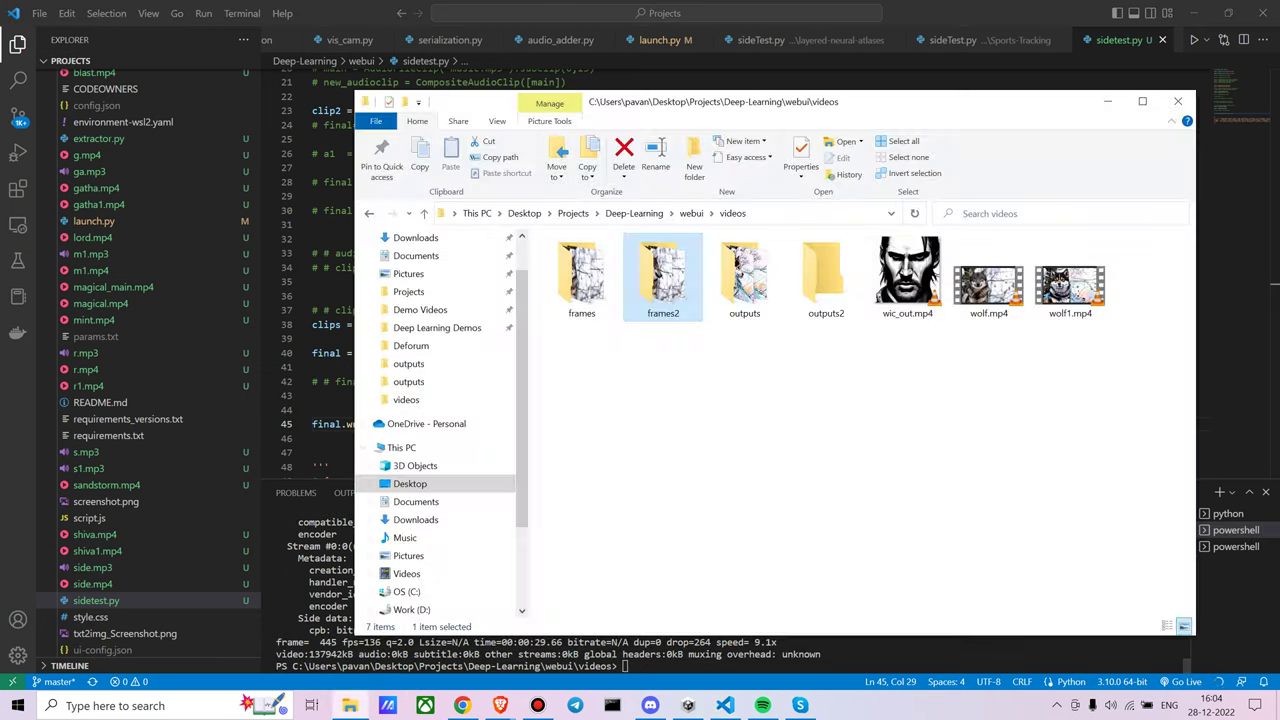
key("Return")
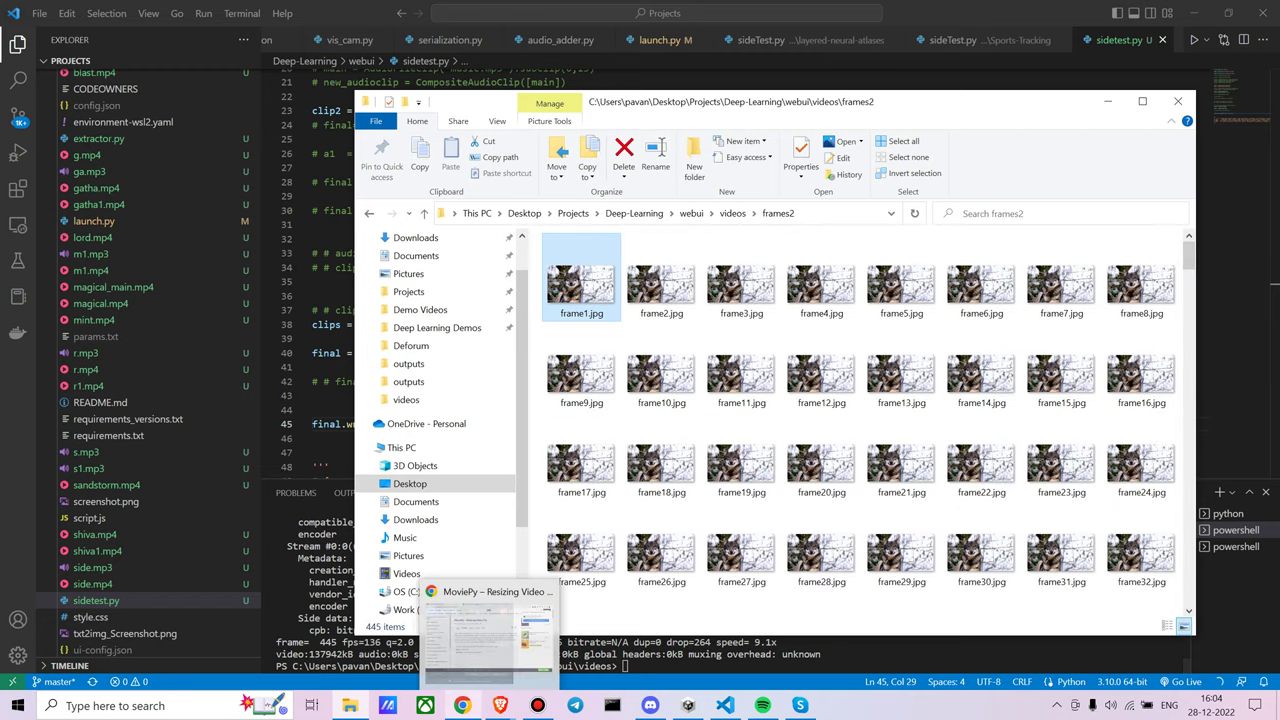
mouse_move(500, 705)
left_click(562, 632)
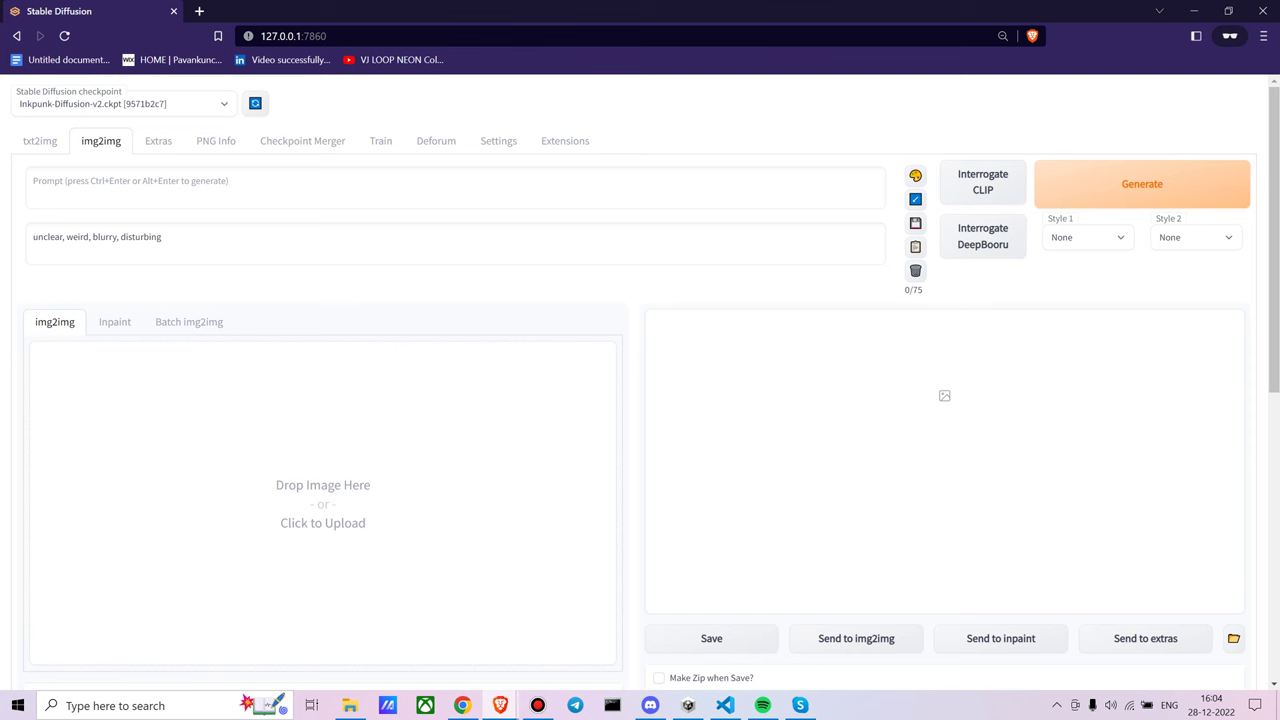
mouse_move(350, 705)
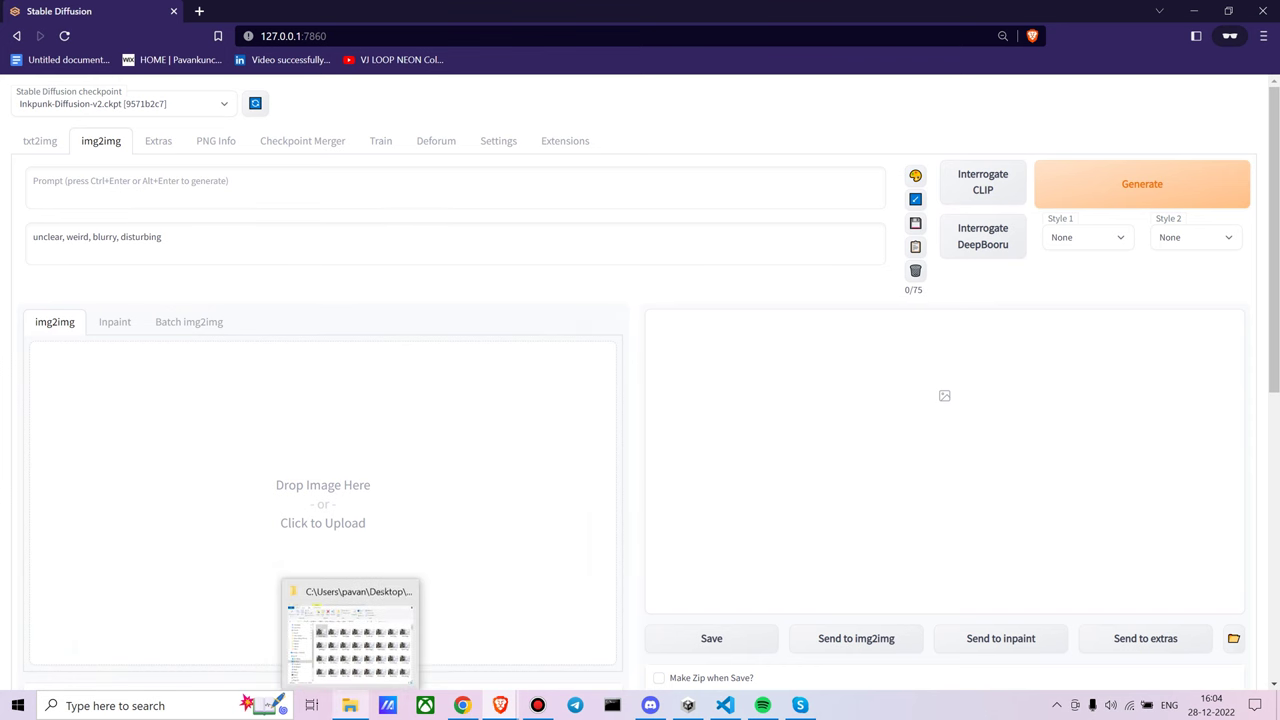
left_click(350, 635)
left_click_drag(578, 285, 100, 480)
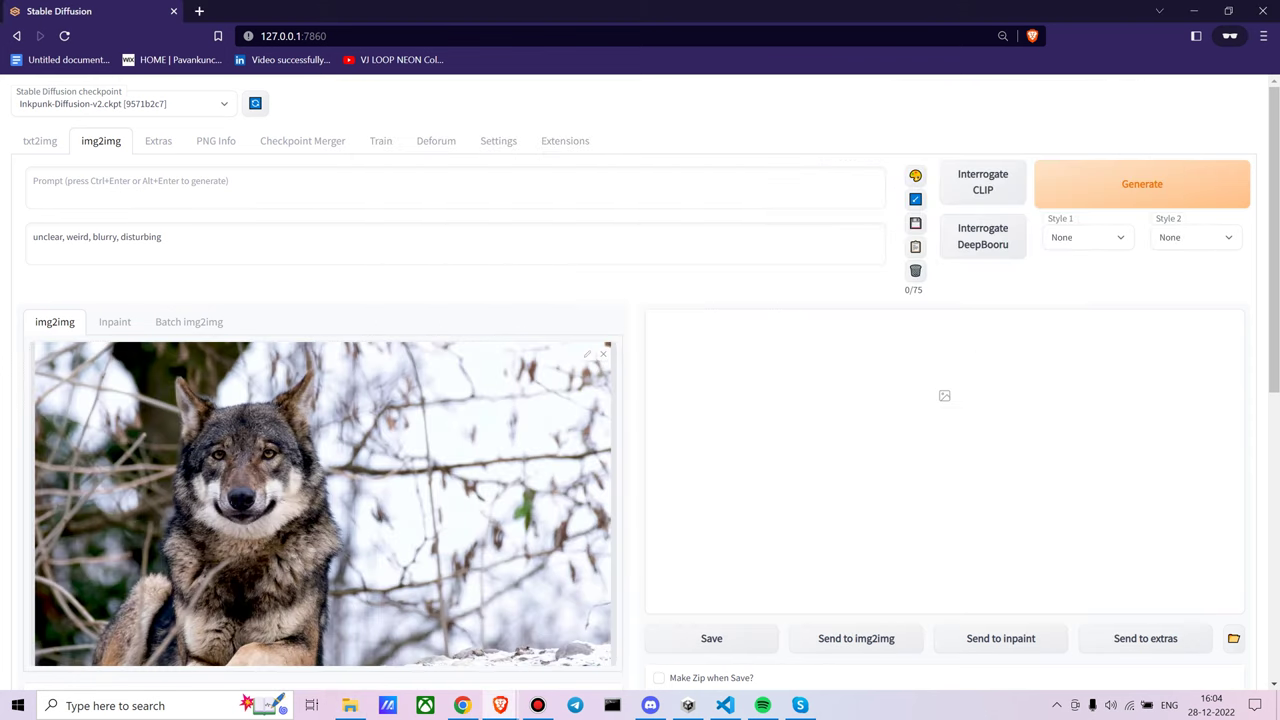
Clear the negative prompt and produce a prompt from the wolf image by interrogating it with DeepBooru
triple_click(110, 238)
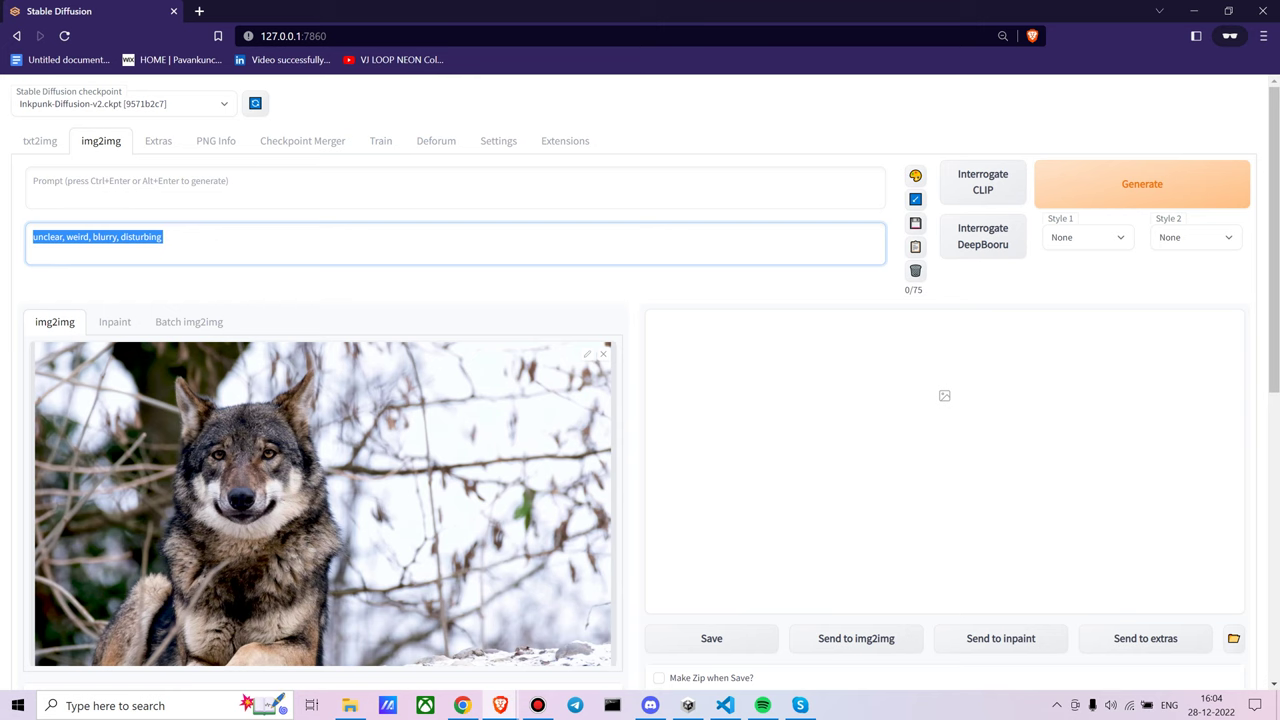
key("BackSpace")
scroll(640, 380, "down", 5)
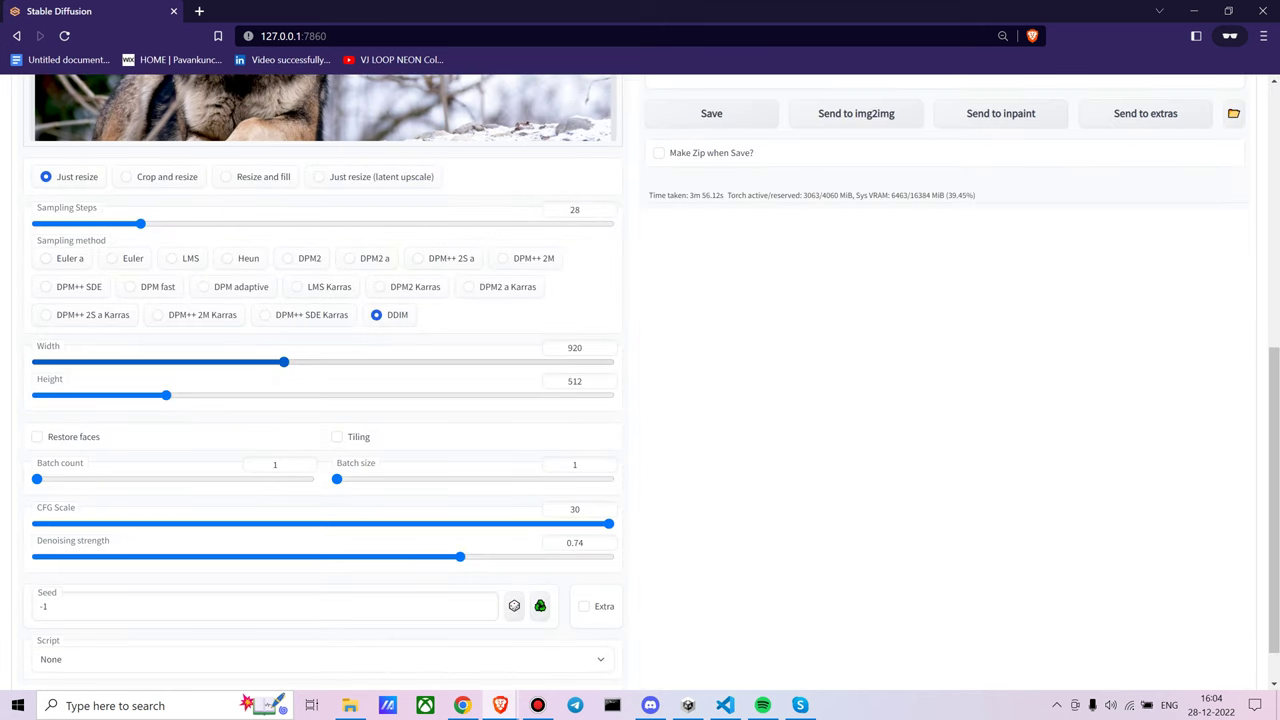
scroll(640, 380, "up", 2)
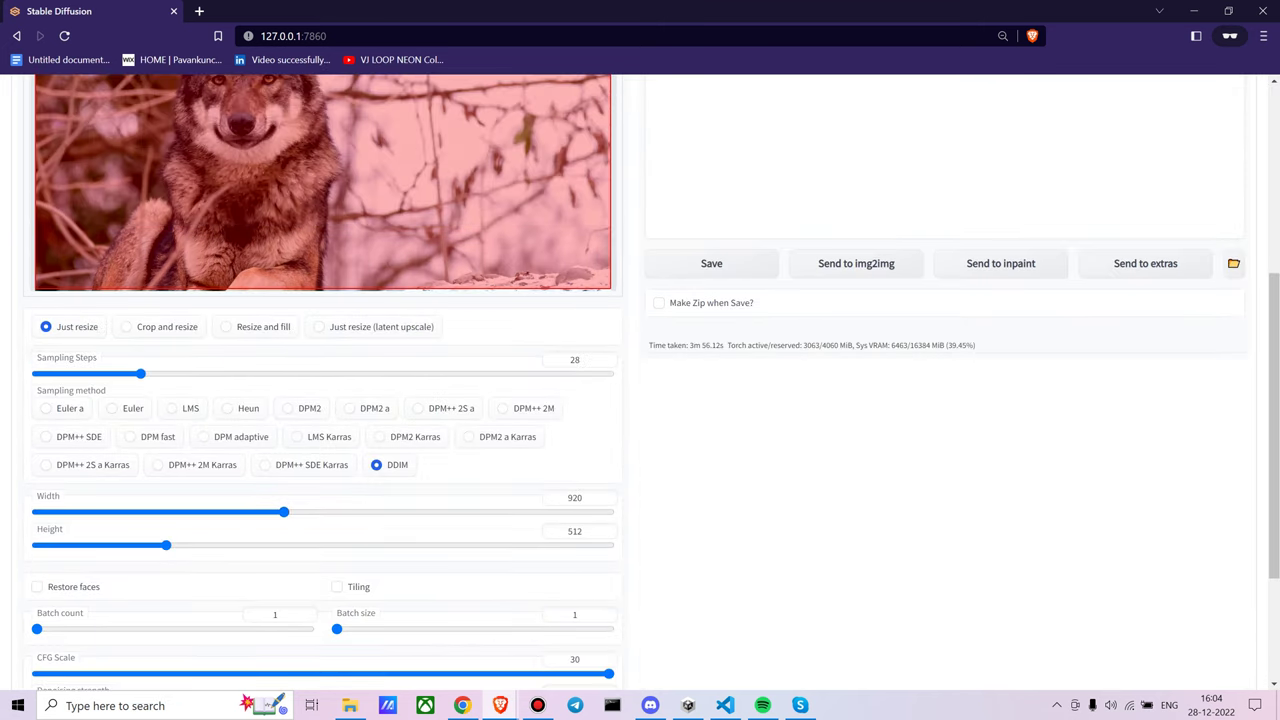
scroll(640, 380, "up", 3)
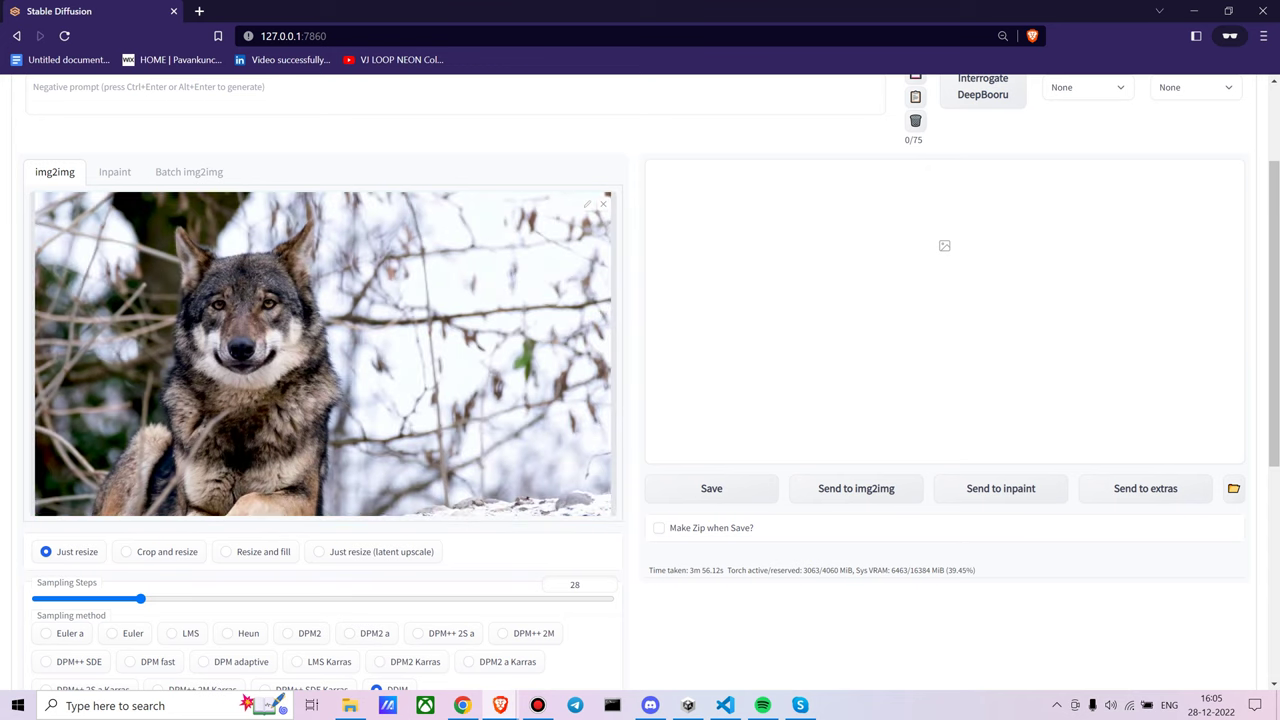
scroll(640, 380, "down", 4)
scroll(640, 380, "up", 6)
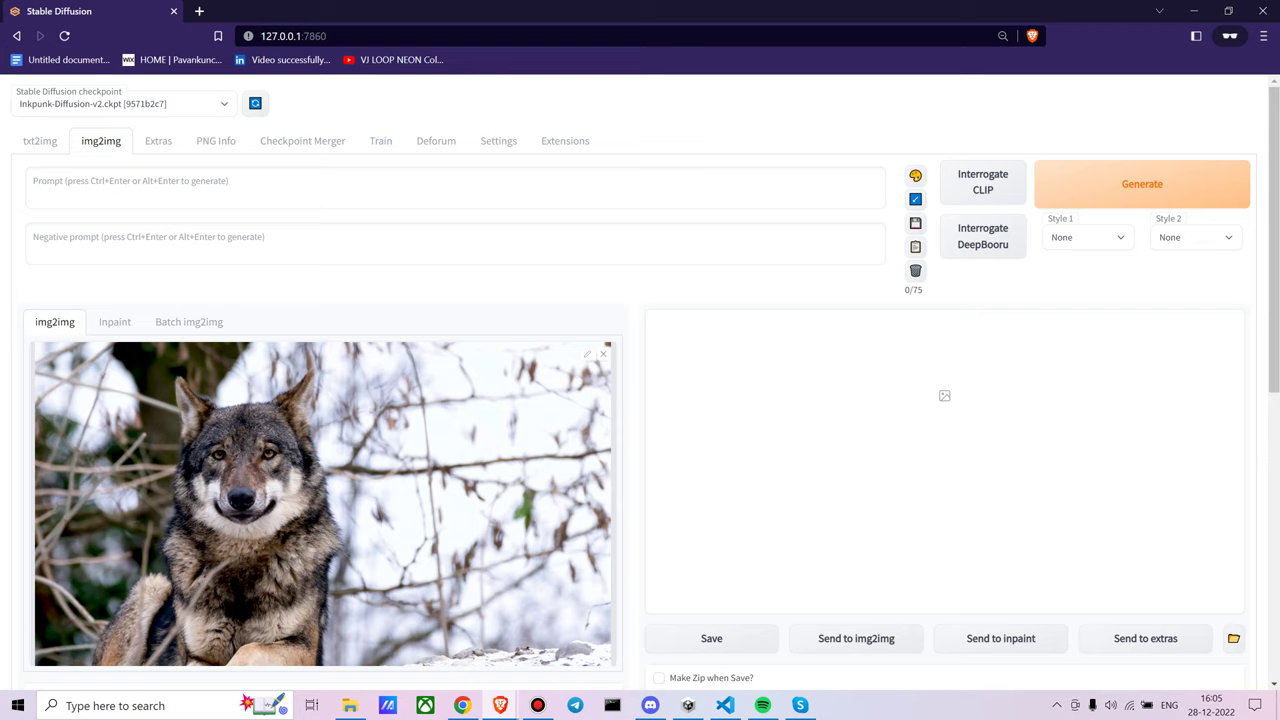
left_click(1012, 245)
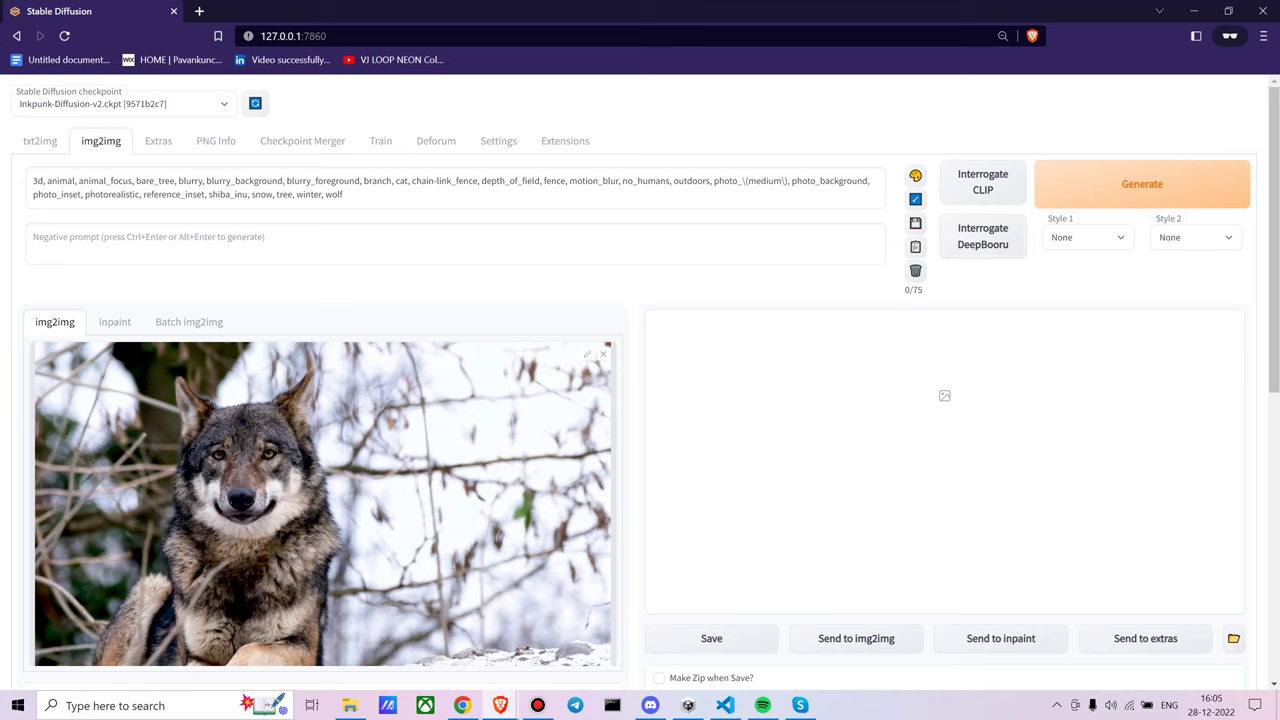
Append ",((nvinkpunk))" to the end of the DeepBooru-generated prompt
left_click(344, 195)
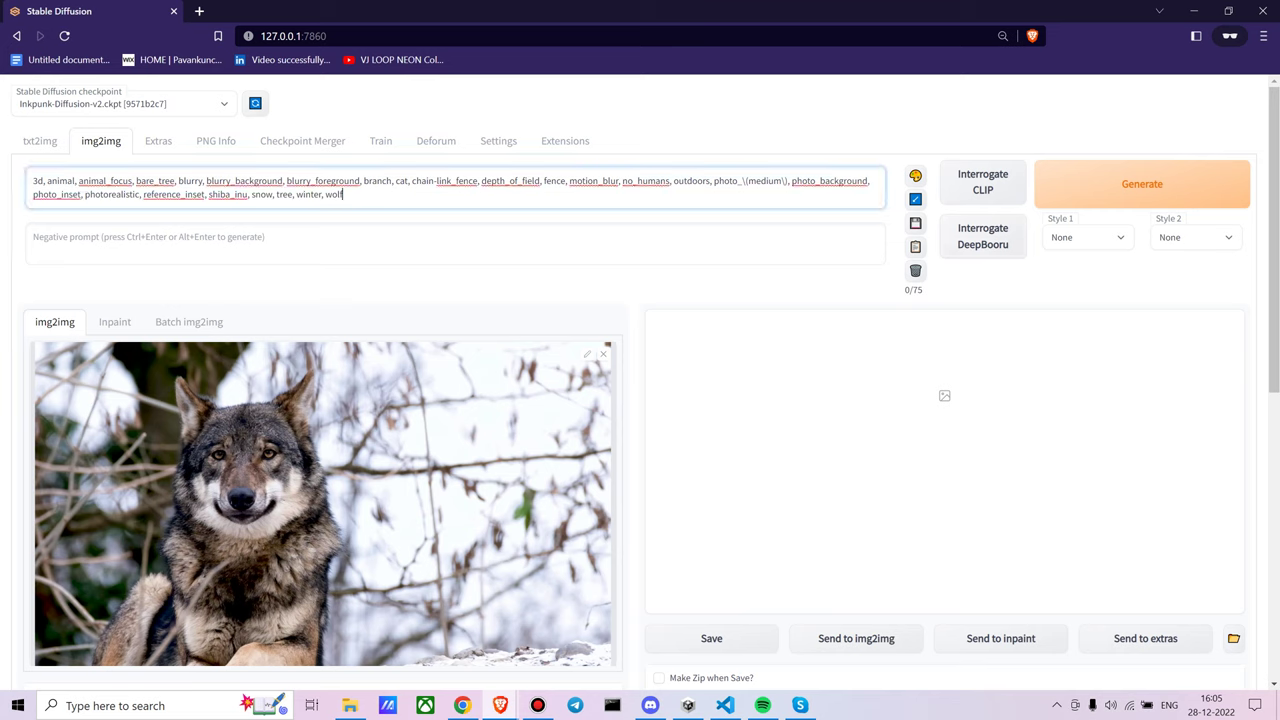
left_click_drag(33, 181, 344, 196)
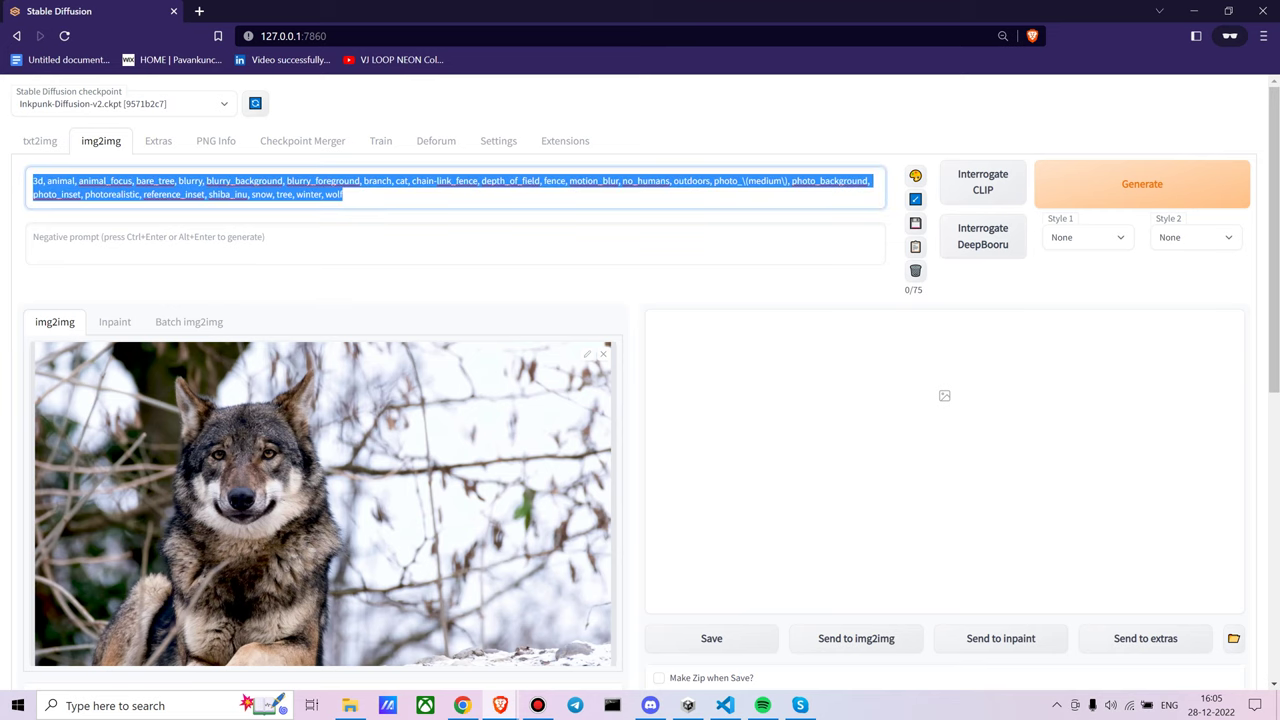
left_click(344, 195)
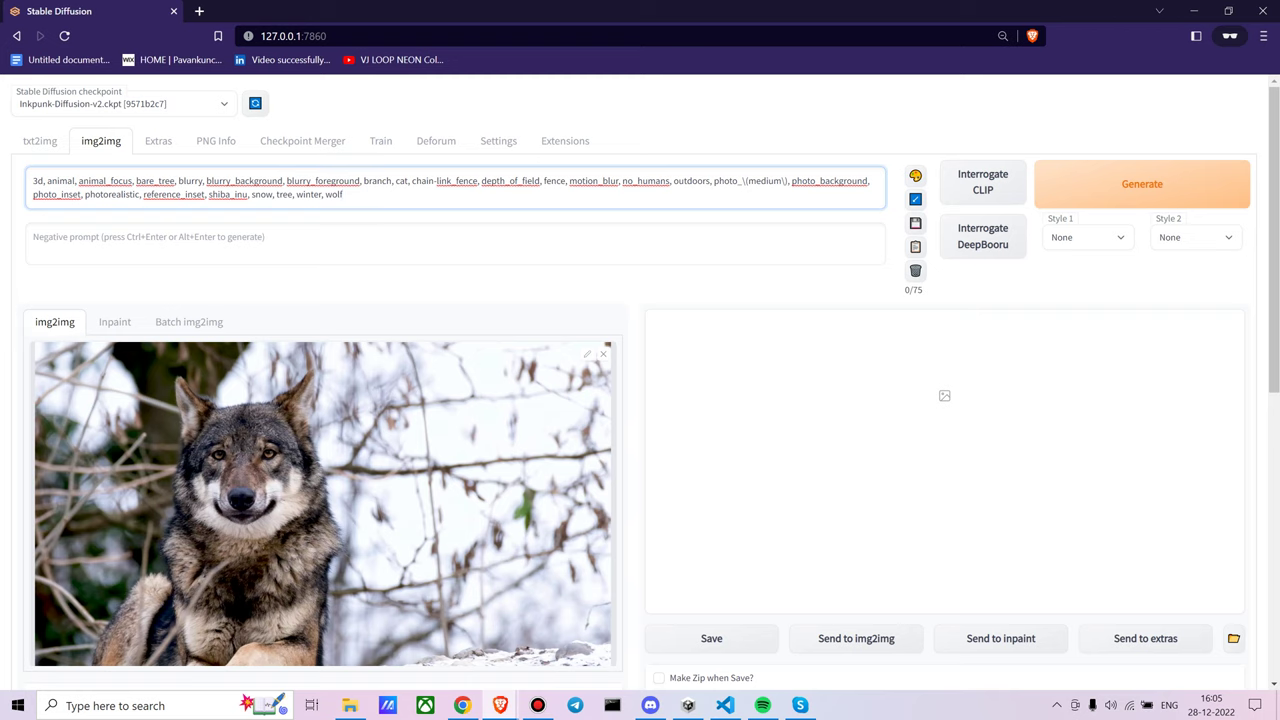
type(",")
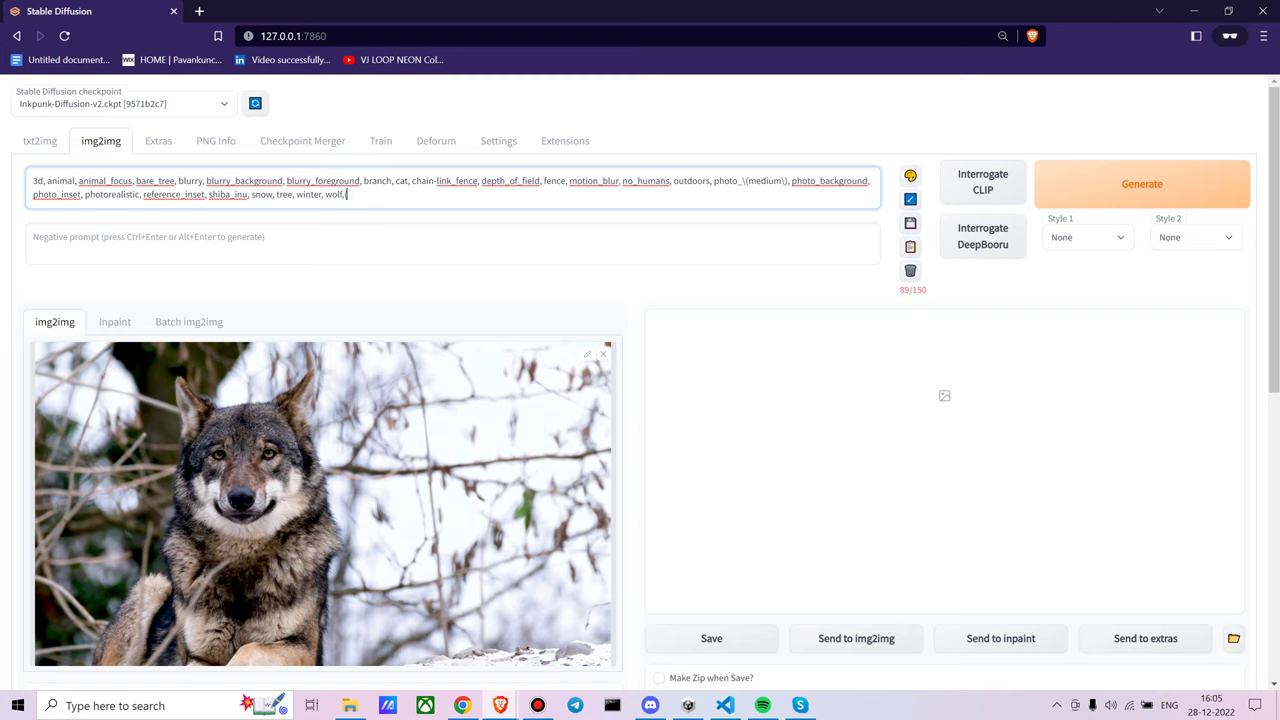
type("((")
type("nvinkpuin")
key("BackSpace")
key("BackSpace")
type("nk")
type("))")
Enter "unclear, weird, disturbing, ugly" as the negative prompt
left_click(148, 237)
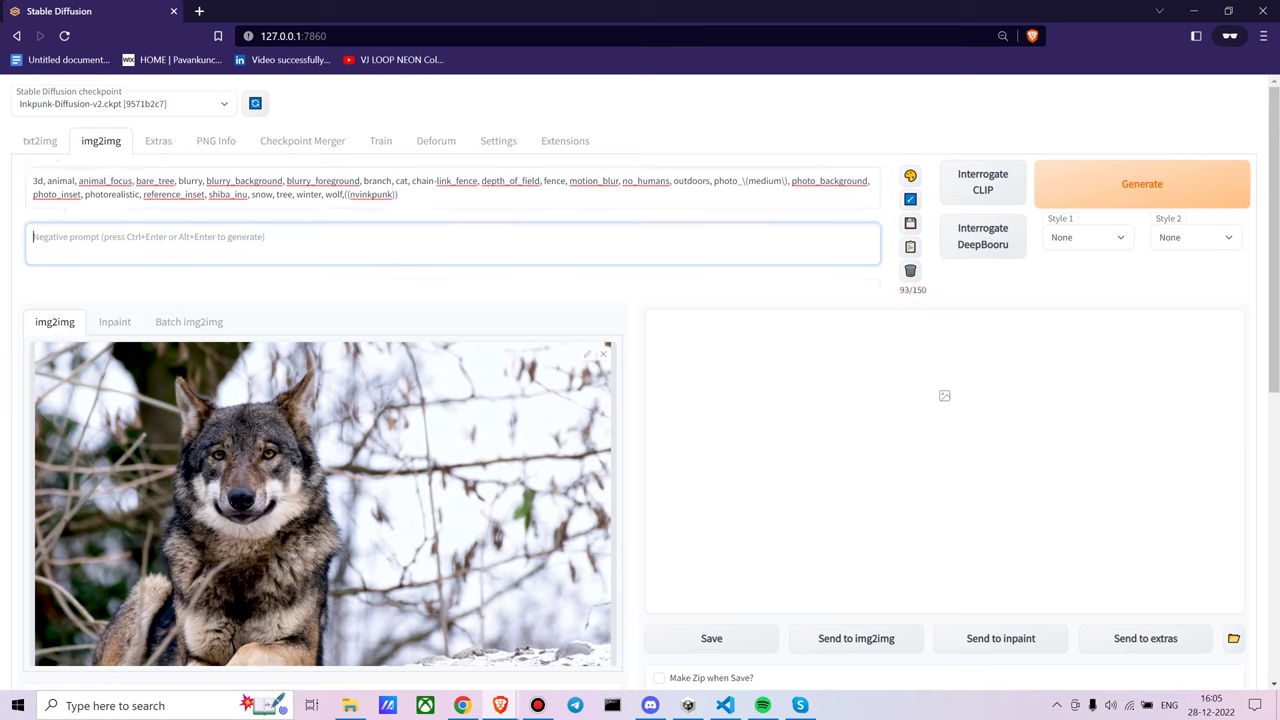
type("un")
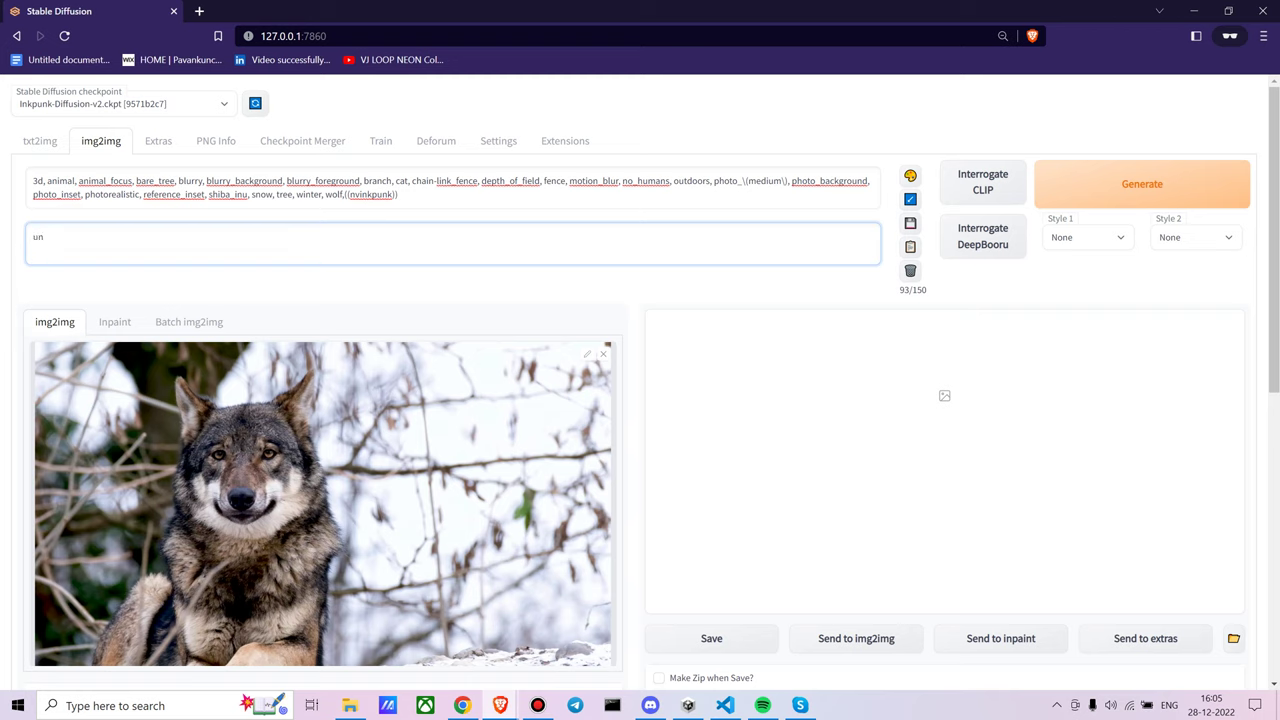
type("clear, weird, disturbing, ugly")
Review the img2img sampling steps, sampling method, output size, CFG scale and denoising strength
scroll(640, 400, "down", 5)
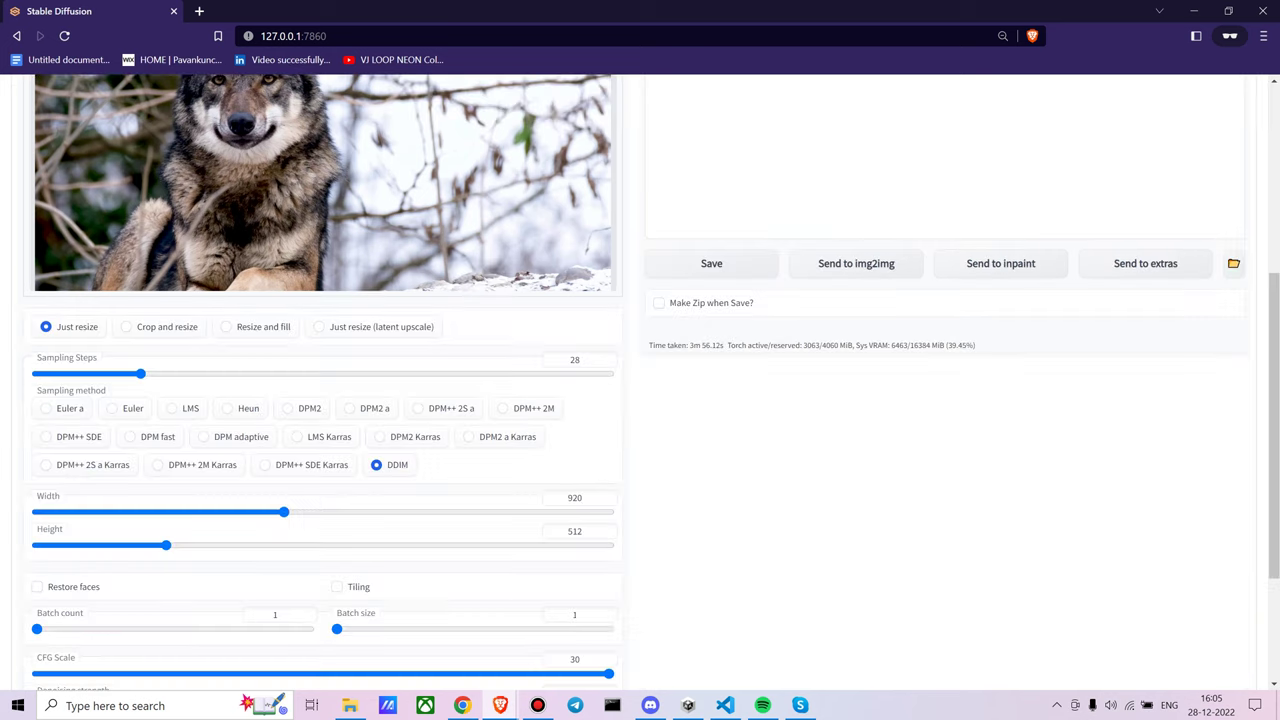
scroll(640, 400, "up", 3)
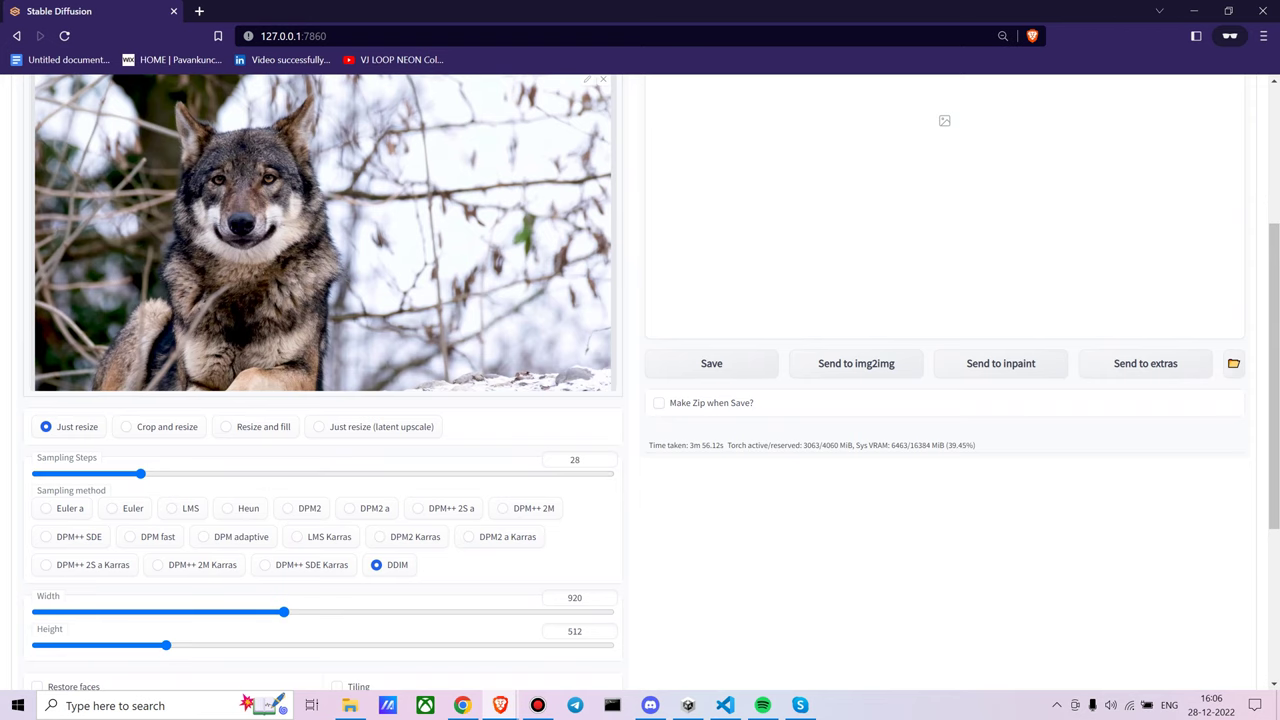
scroll(640, 400, "down", 2)
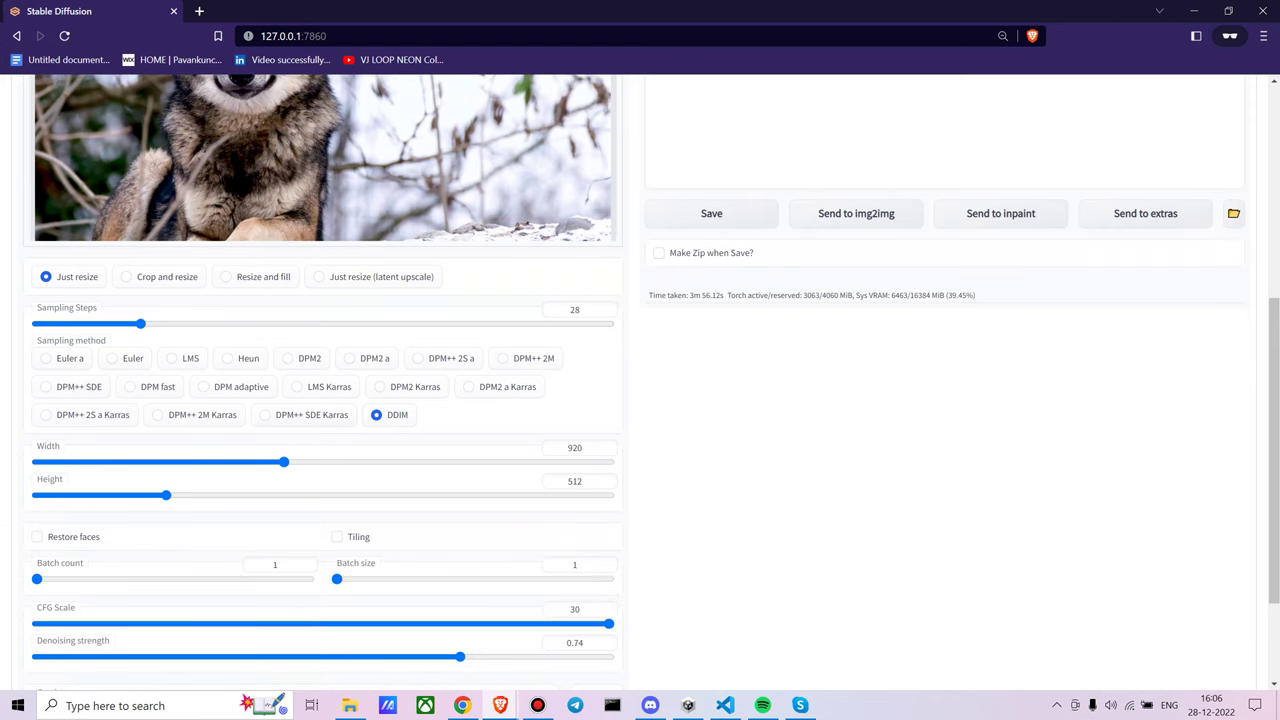
scroll(640, 400, "up", 6)
scroll(640, 400, "down", 4)
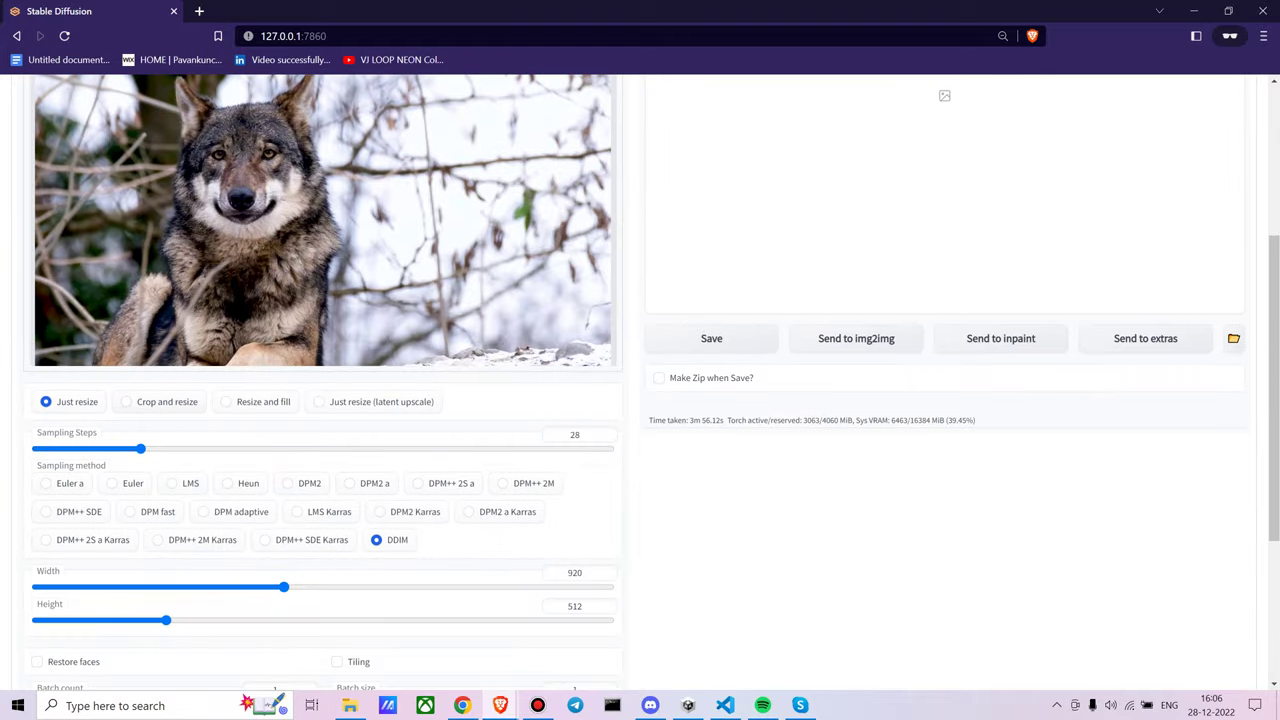
scroll(640, 400, "up", 3)
scroll(640, 400, "up", 2)
scroll(640, 400, "down", 3)
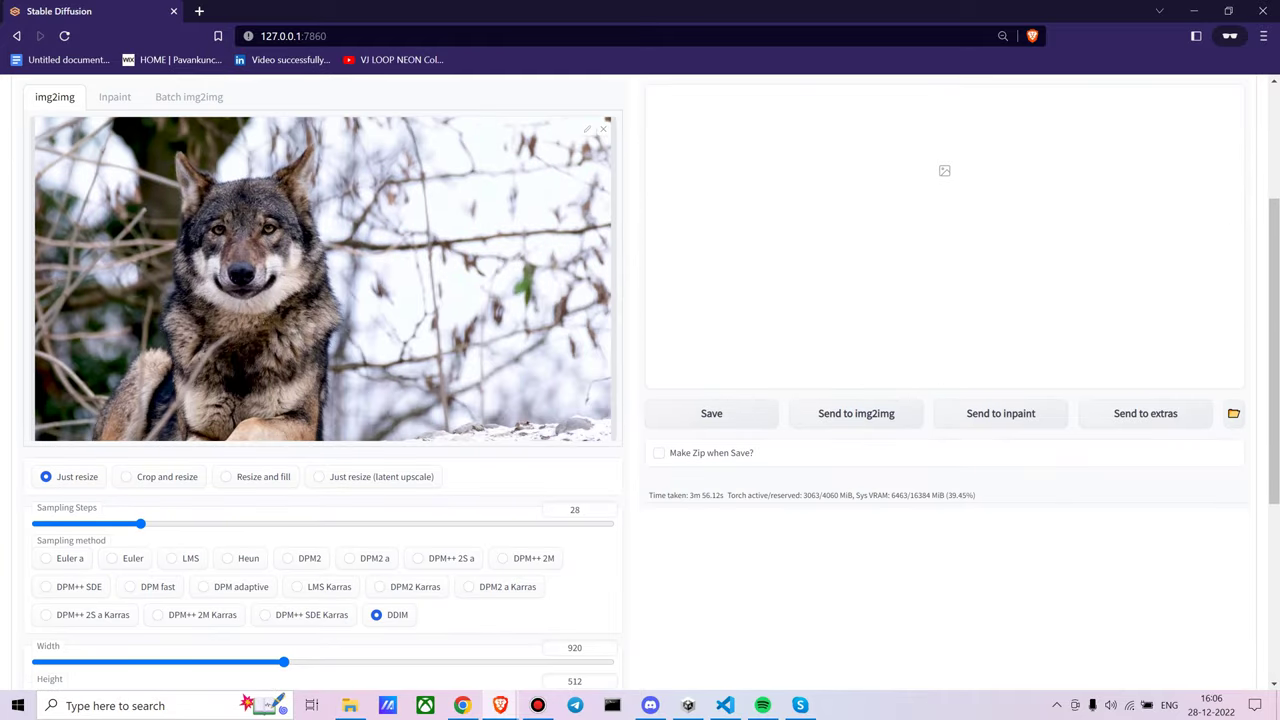
scroll(640, 400, "down", 2)
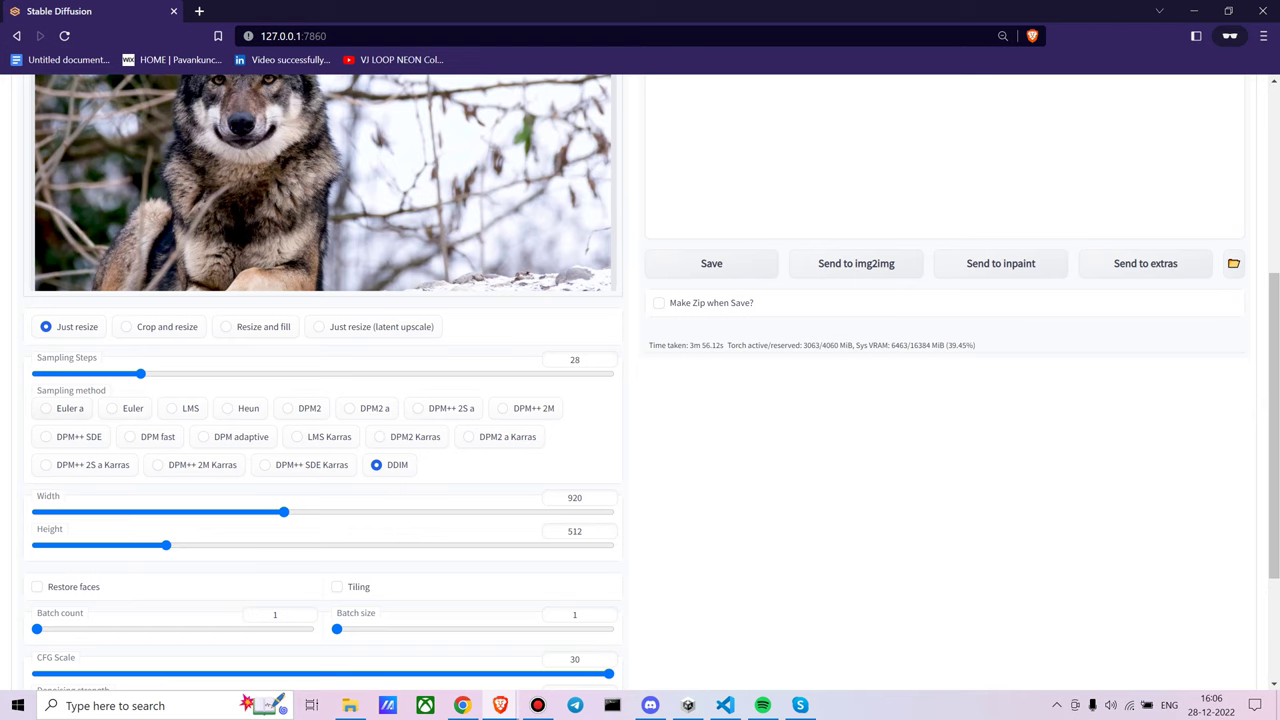
scroll(640, 400, "down", 2)
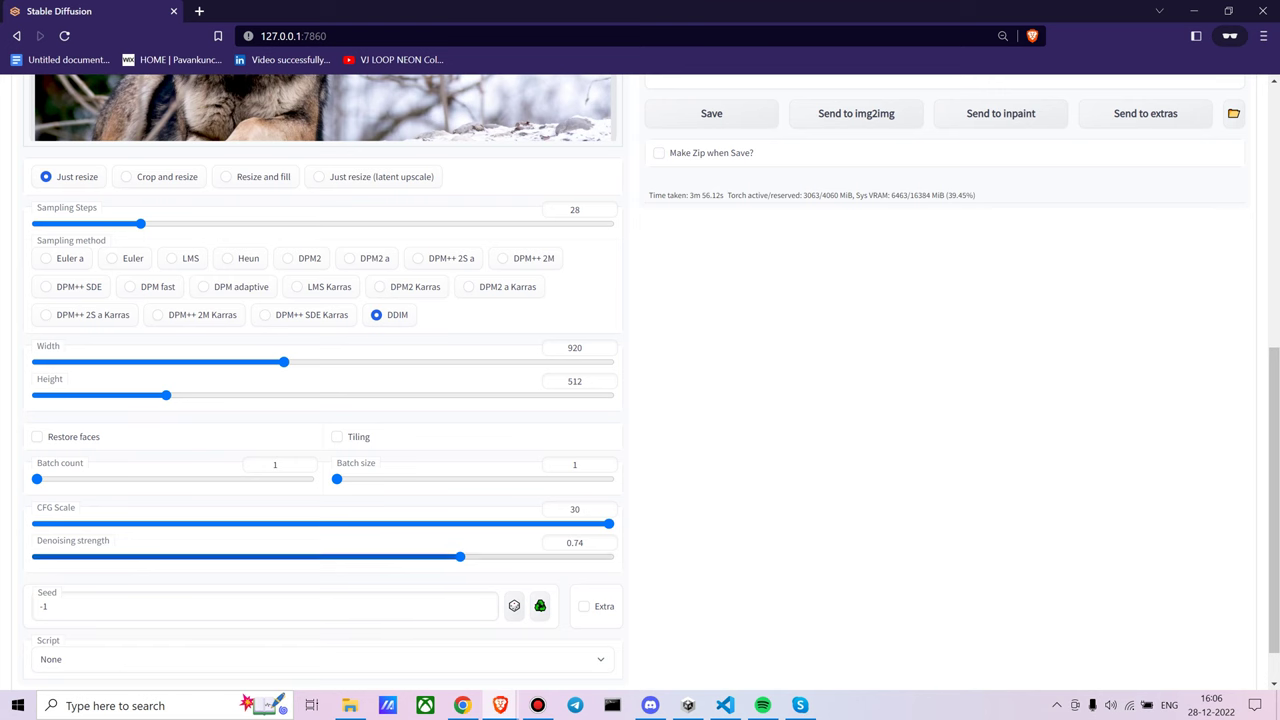
scroll(640, 400, "up", 4)
scroll(640, 400, "up", 3)
Generate a stylized test image from the wolf frame with the current settings
left_click(1142, 184)
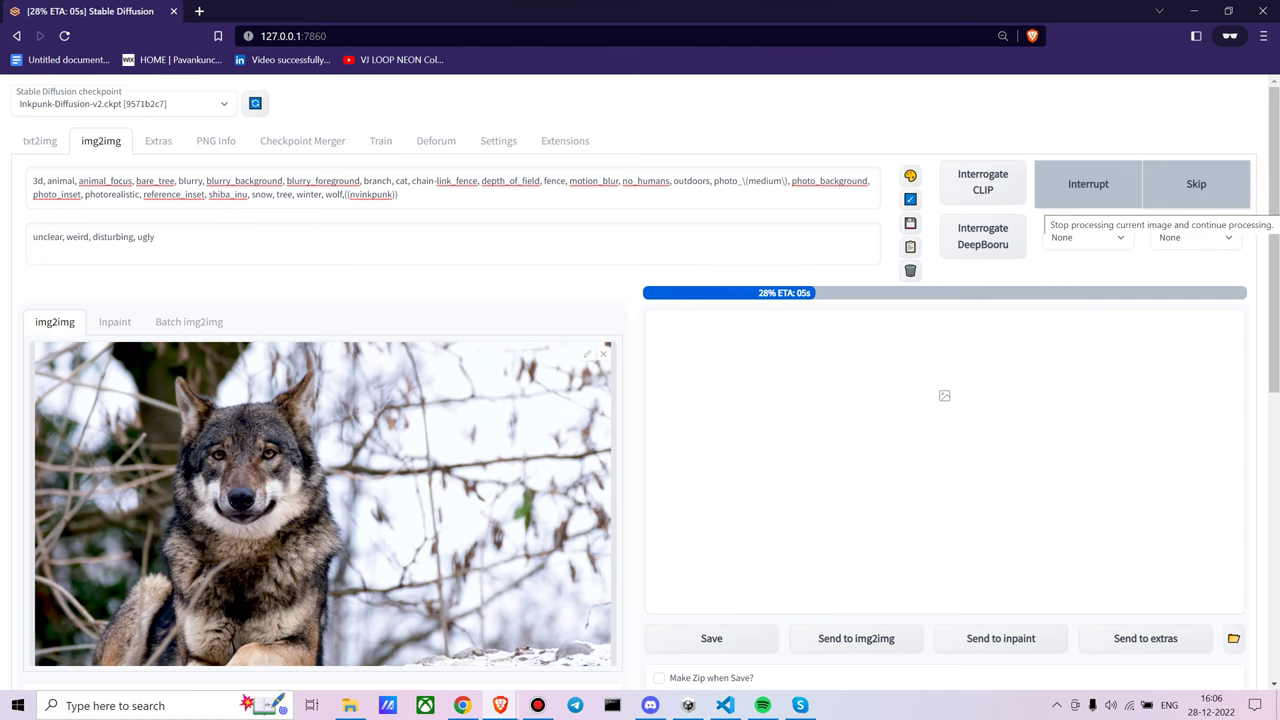
scroll(640, 400, "down", 3)
scroll(640, 400, "down", 2)
scroll(640, 400, "up", 5)
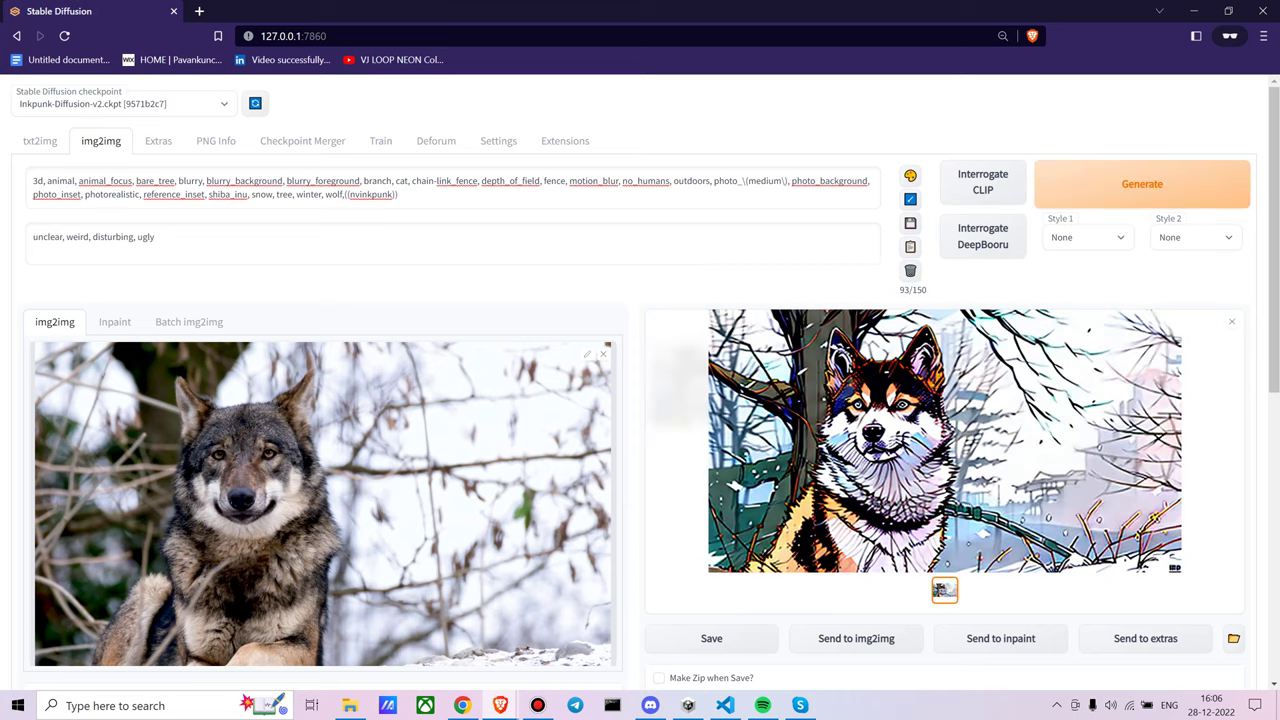
Lower the denoising strength to 0.66 and generate another test image of the wolf
scroll(640, 400, "down", 5)
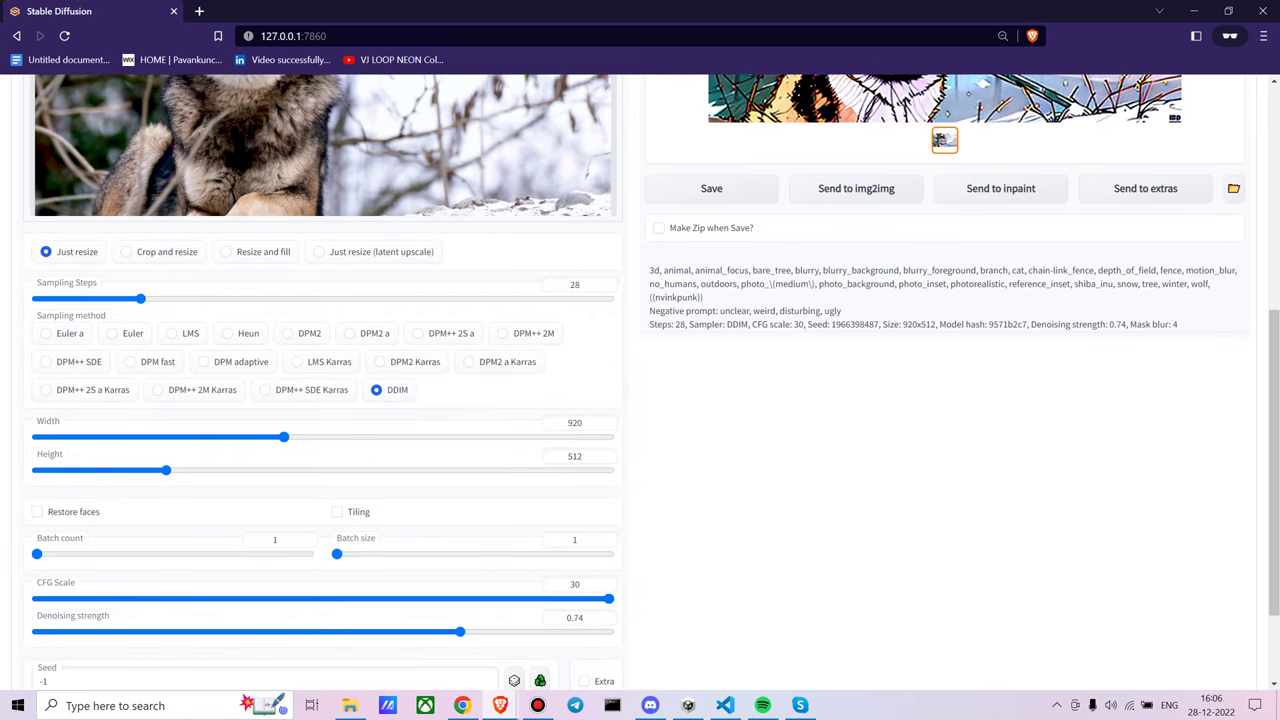
left_click_drag(460, 632, 414, 632)
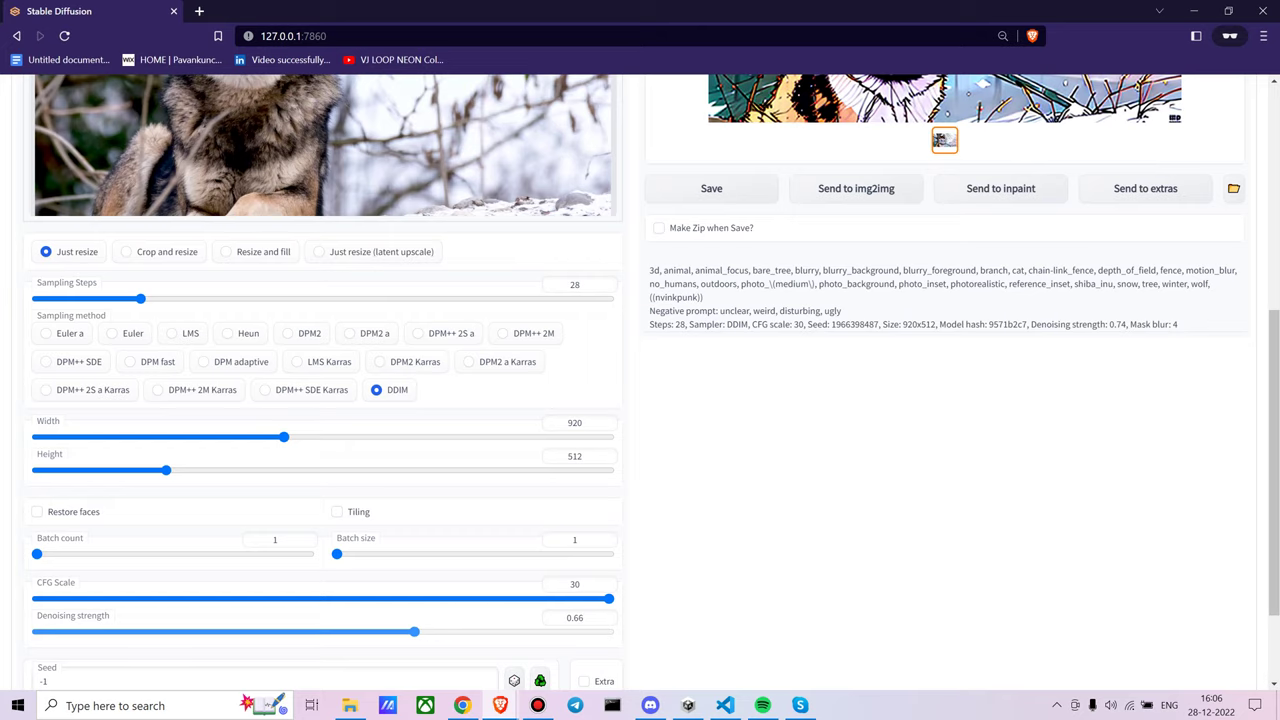
scroll(640, 400, "up", 5)
left_click(1142, 184)
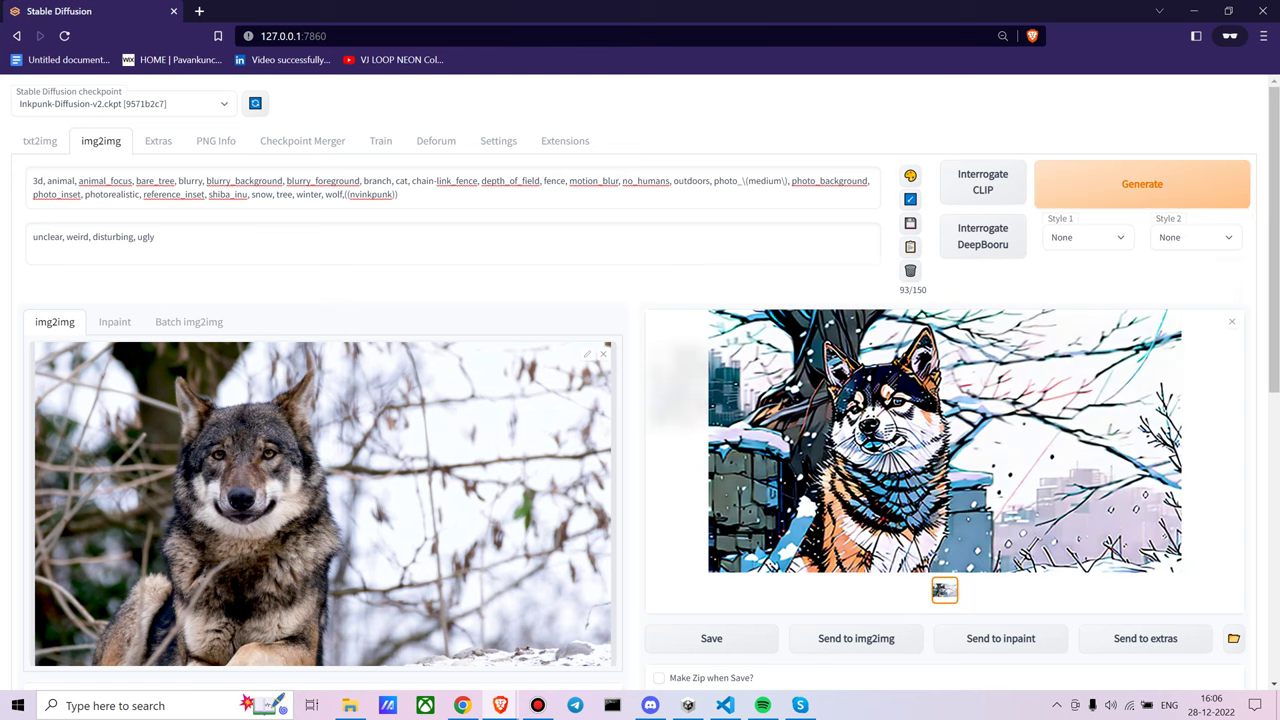
Raise the denoising strength to 1 and generate the wolf image for comparison
scroll(640, 386, "down", 6)
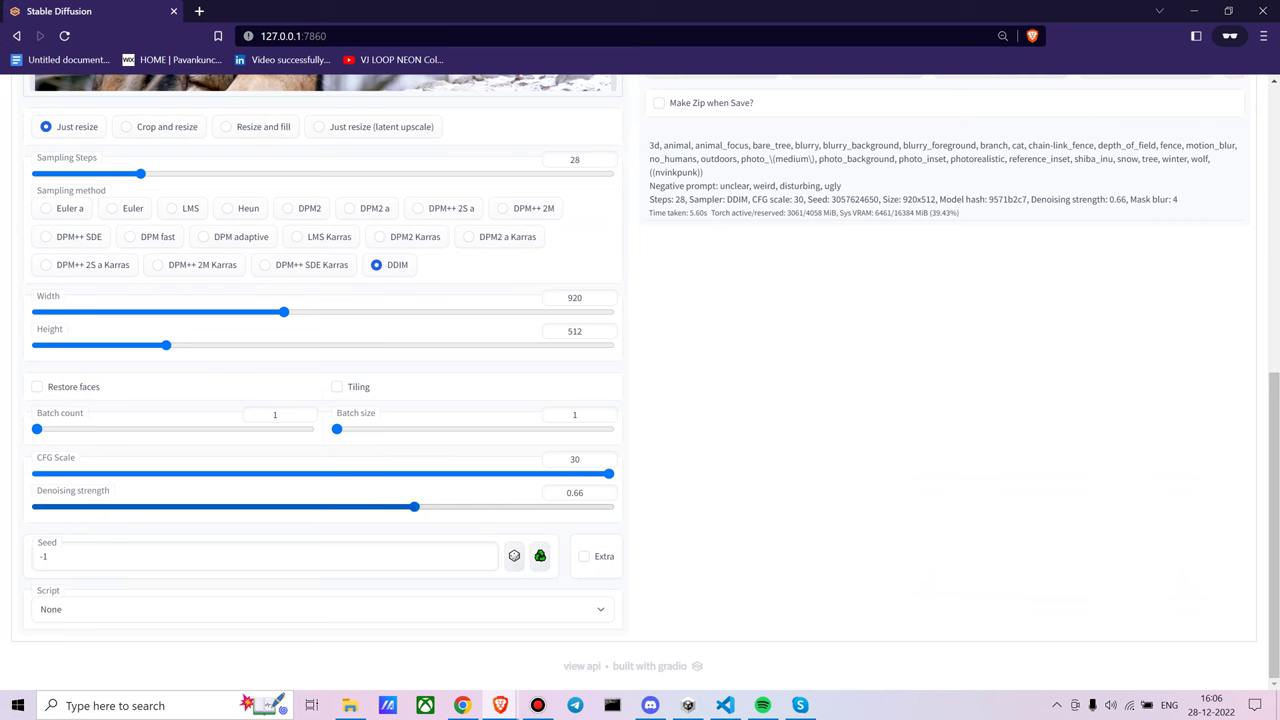
left_click_drag(414, 507, 420, 507)
left_click(610, 507)
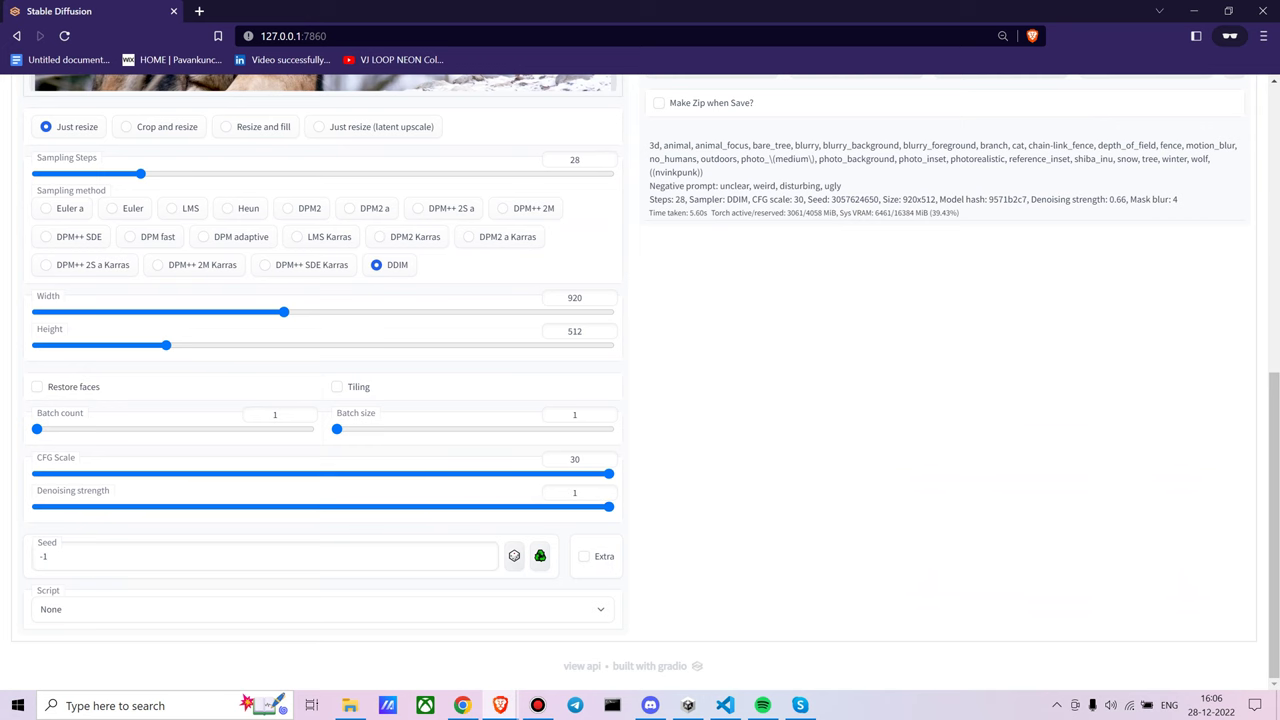
scroll(640, 450, "up", 6)
left_click(1095, 184)
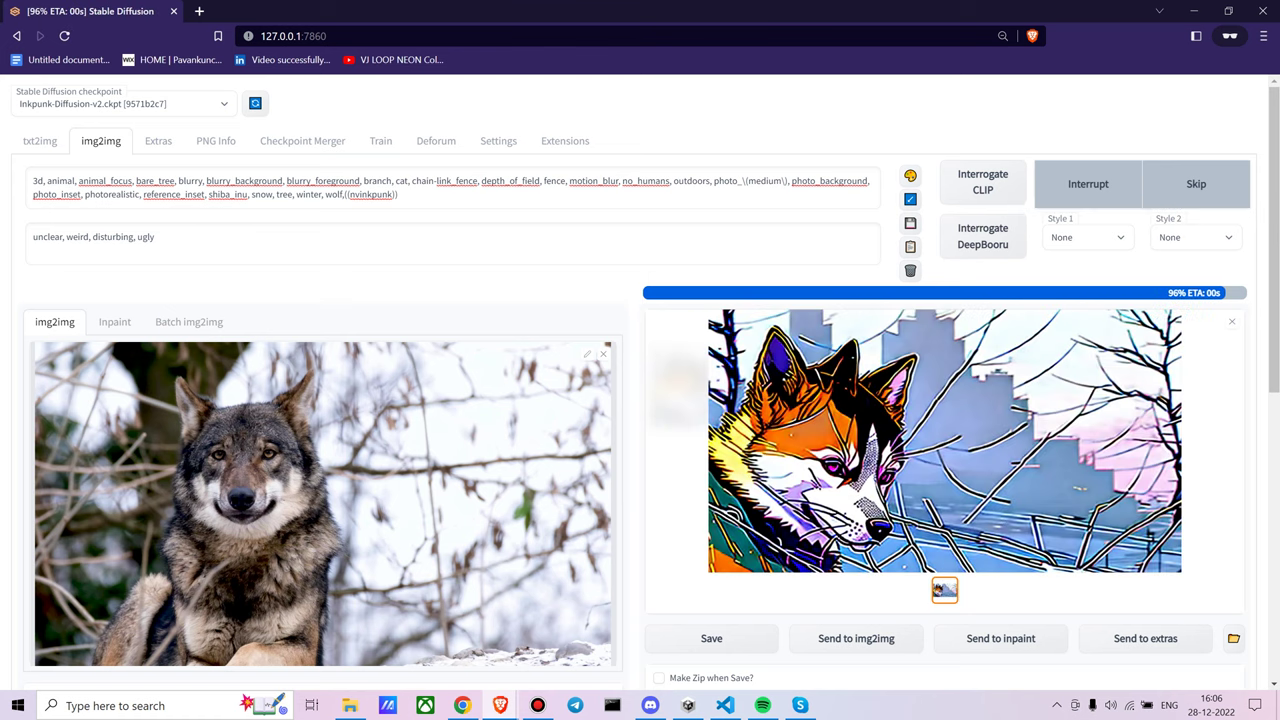
Set the denoising strength back to 0.66 and generate the wolf image again
scroll(640, 380, "down", 6)
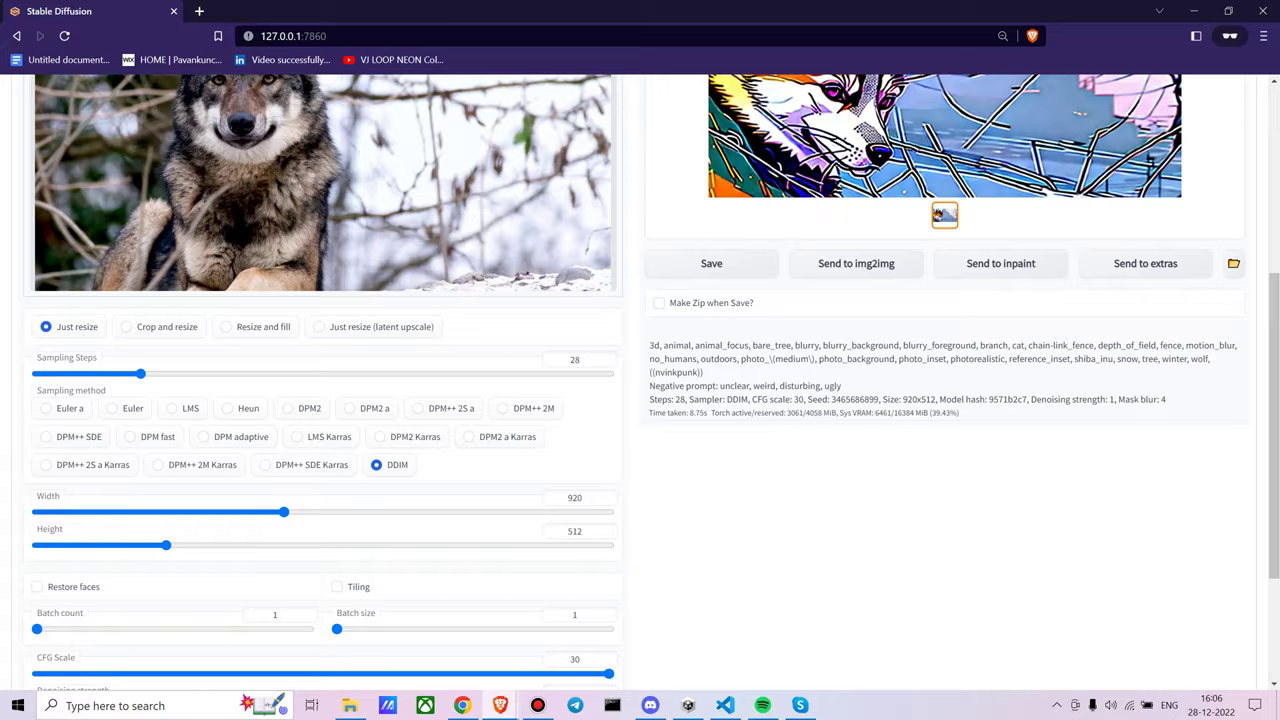
left_click_drag(609, 507, 414, 506)
scroll(414, 506, "up", 6)
scroll(414, 506, "up", 1)
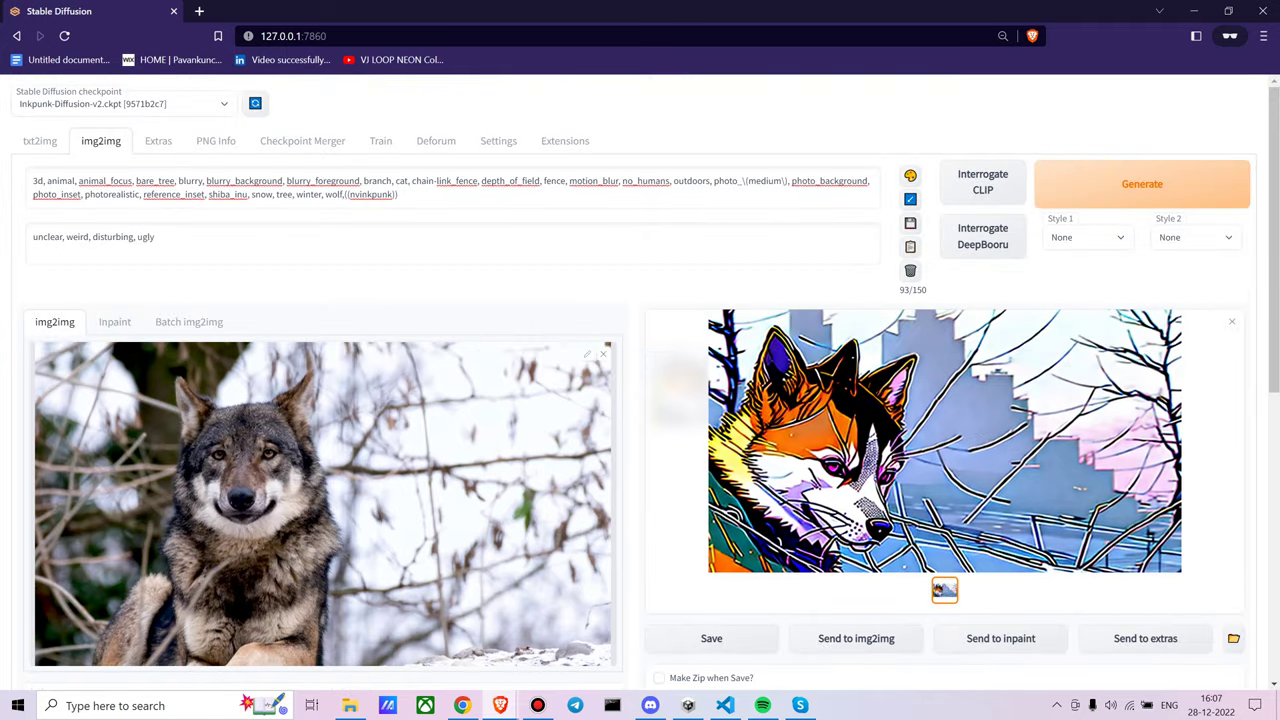
left_click(1142, 184)
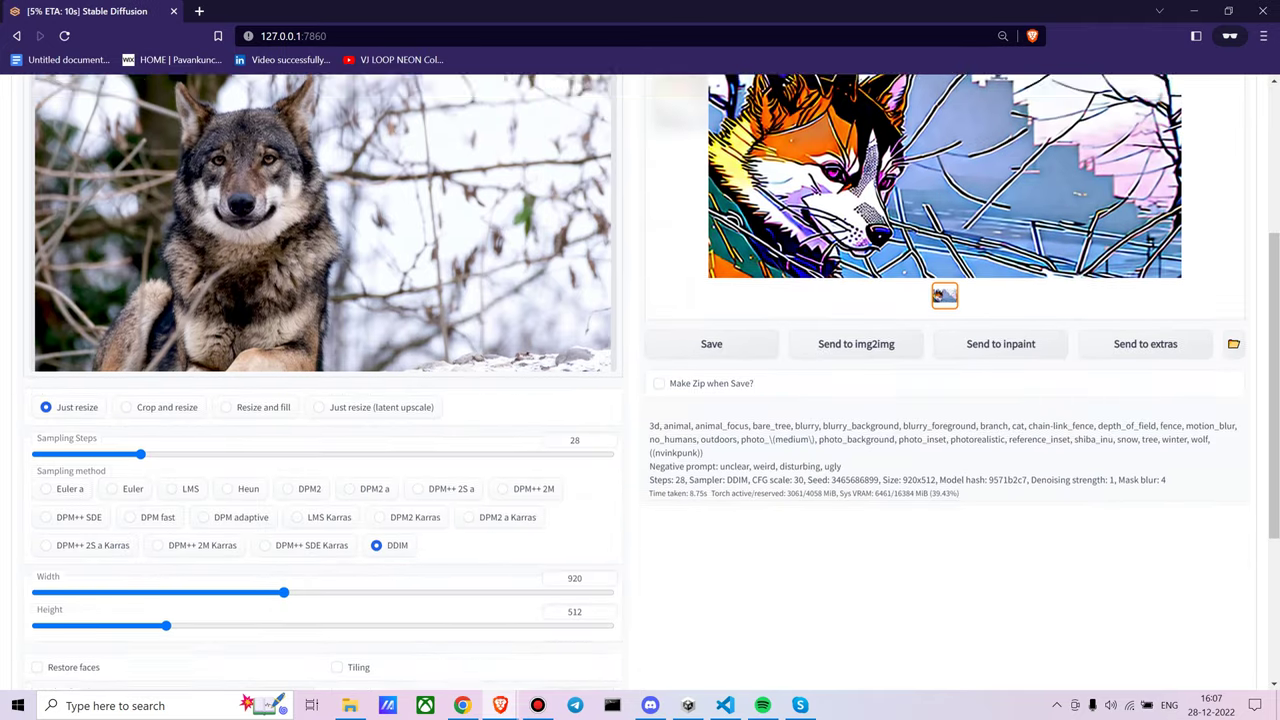
scroll(640, 400, "down", 7)
scroll(640, 400, "up", 8)
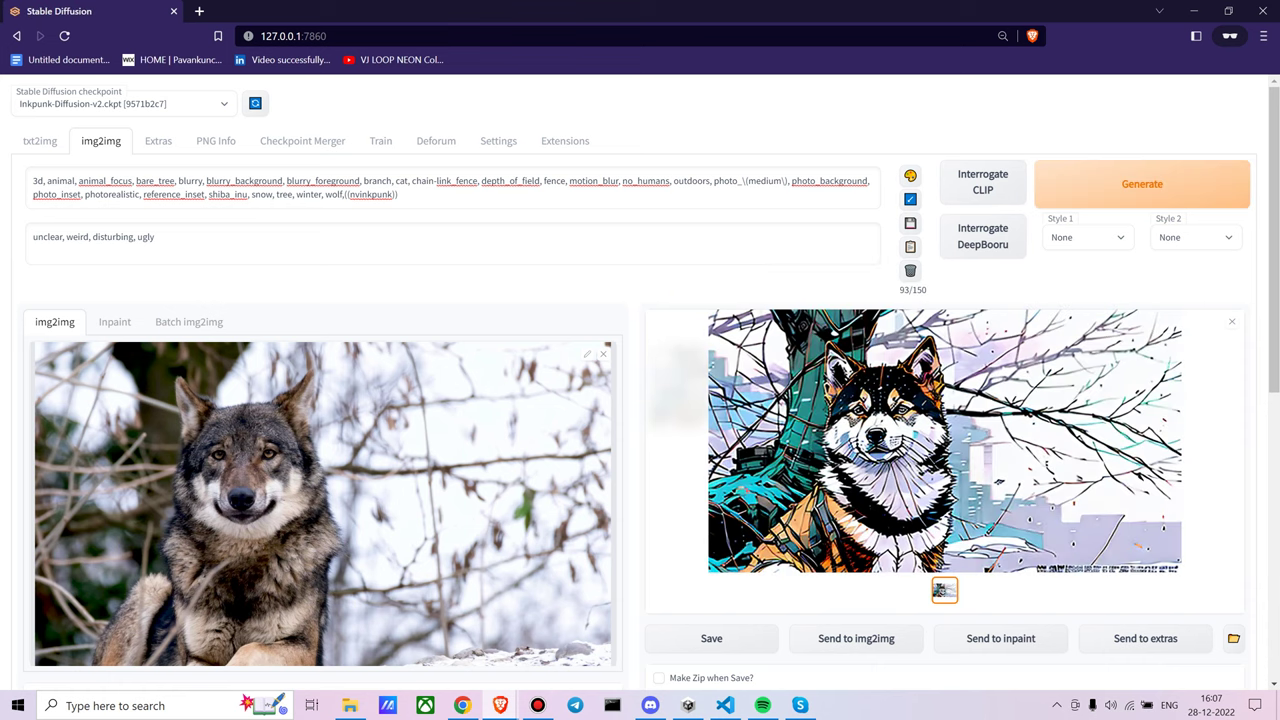
Switch to batch img2img and use the frames2 folder's path, copied from File Explorer, as the input directory
scroll(640, 400, "down", 3)
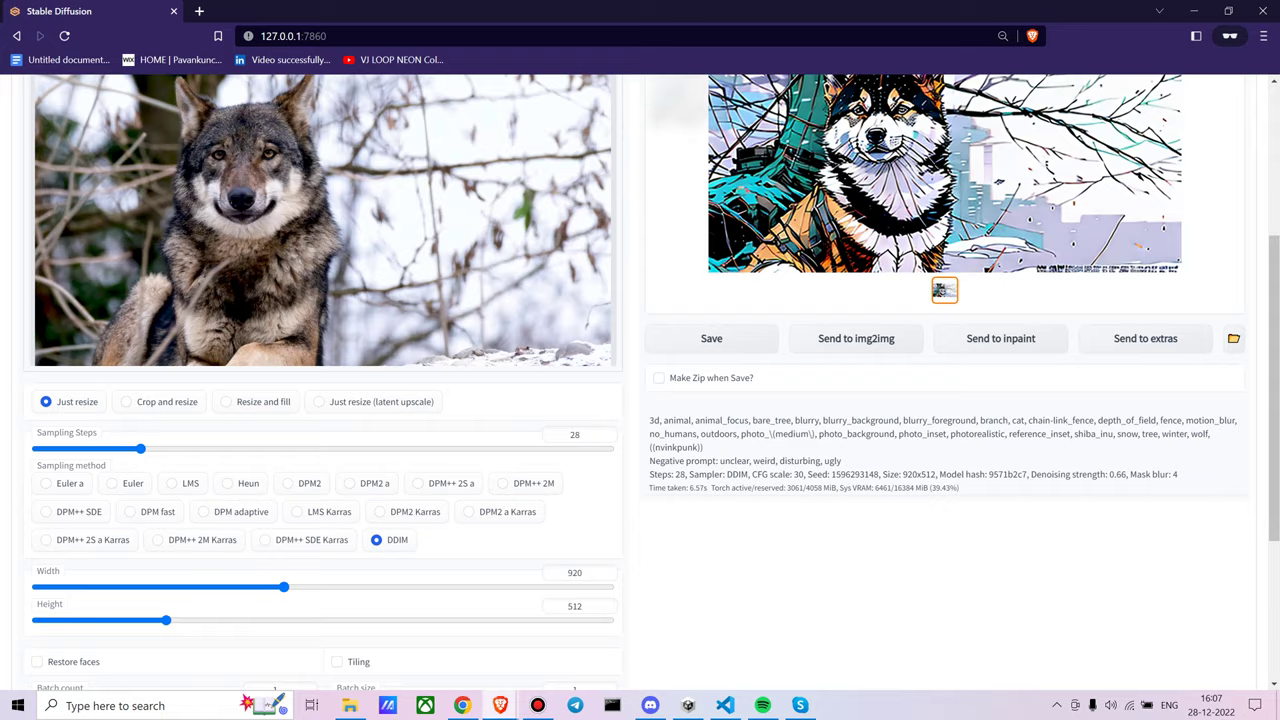
scroll(640, 400, "up", 2)
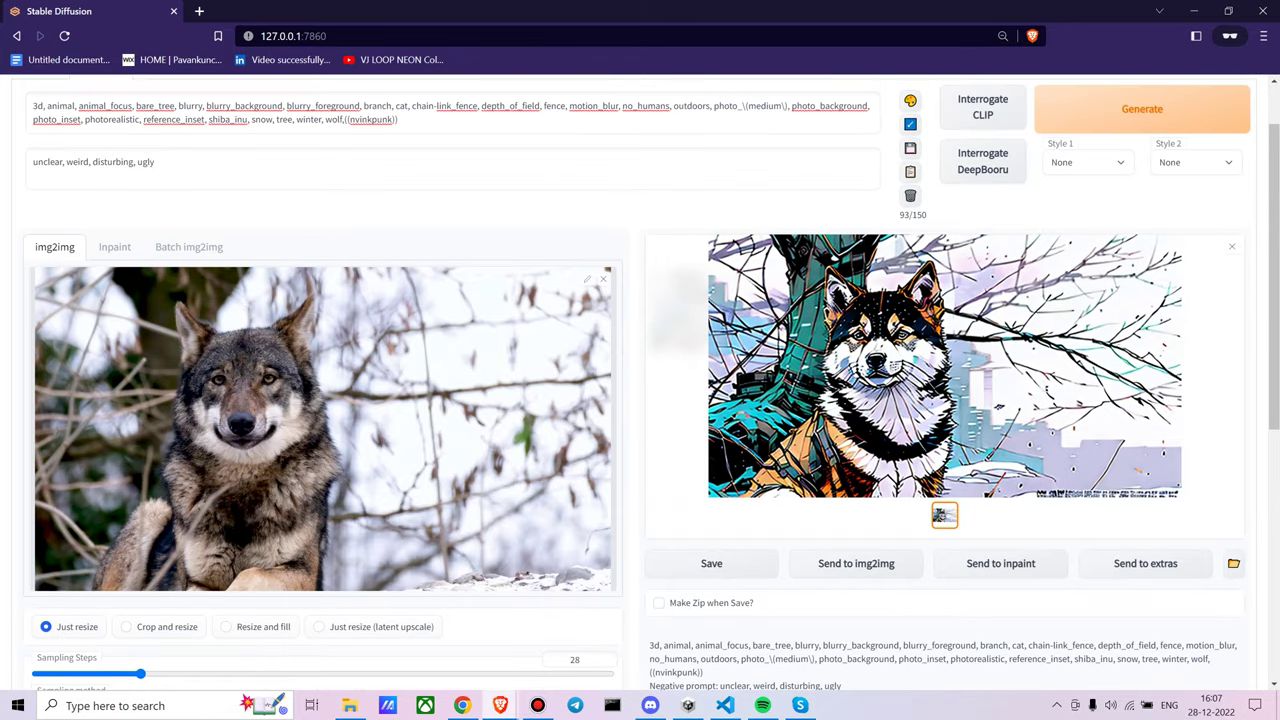
left_click(189, 247)
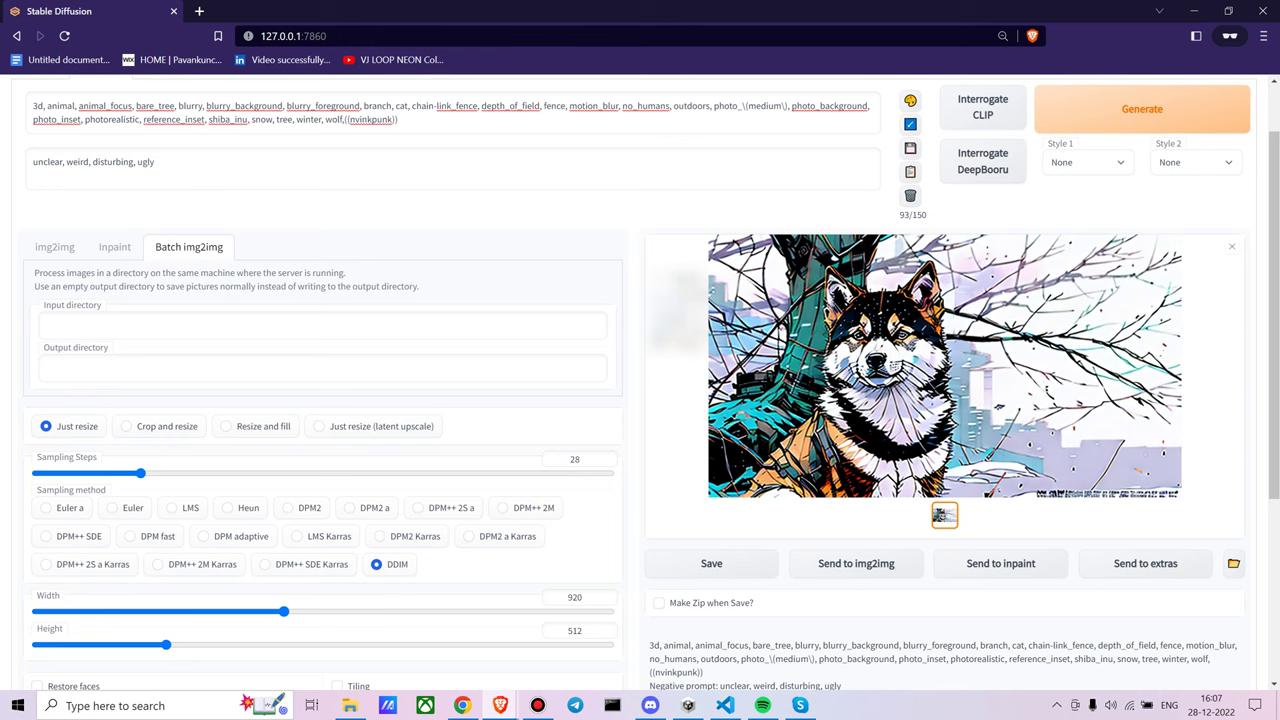
mouse_move(350, 705)
left_click(350, 630)
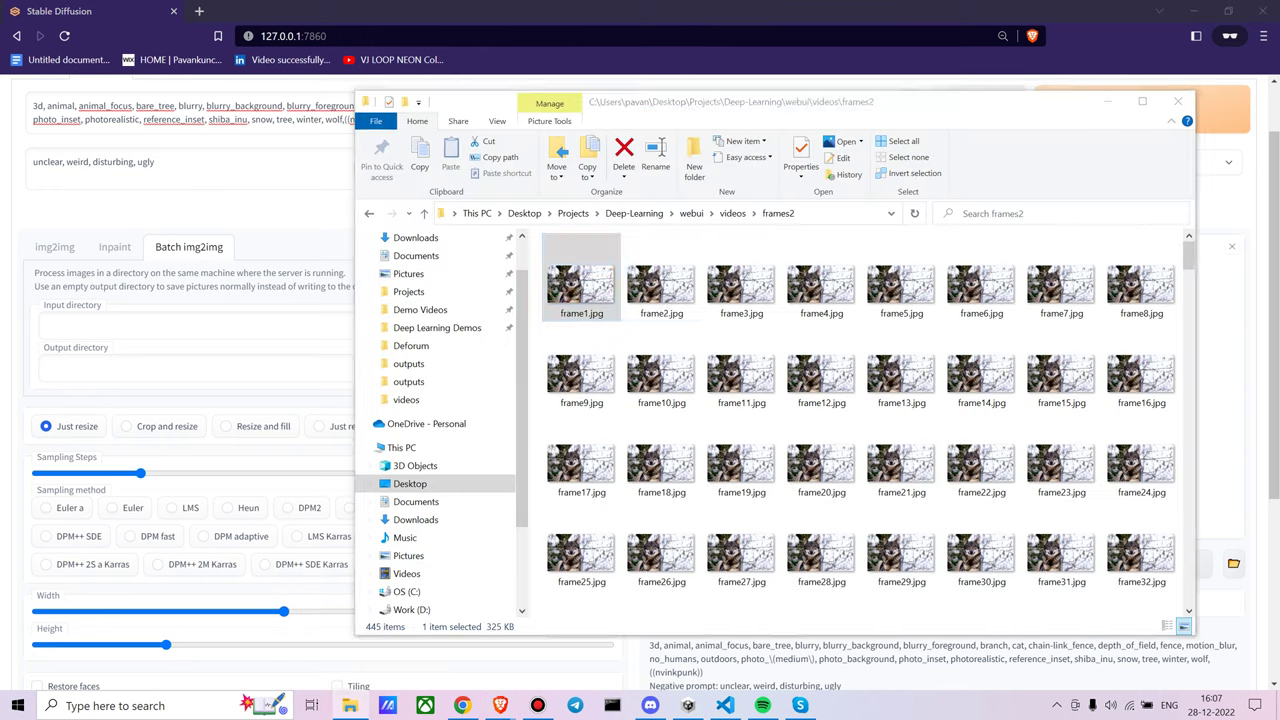
left_click(840, 213)
key("ctrl+c")
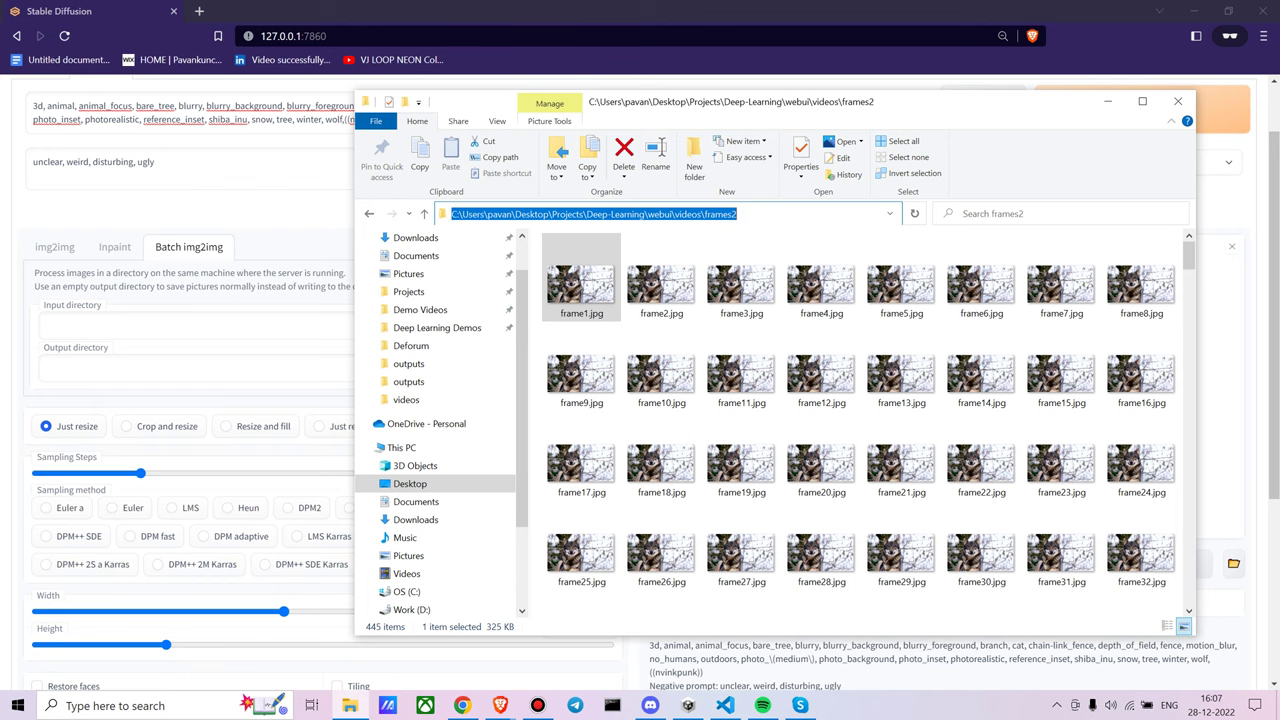
left_click(196, 325)
key("ctrl+v")
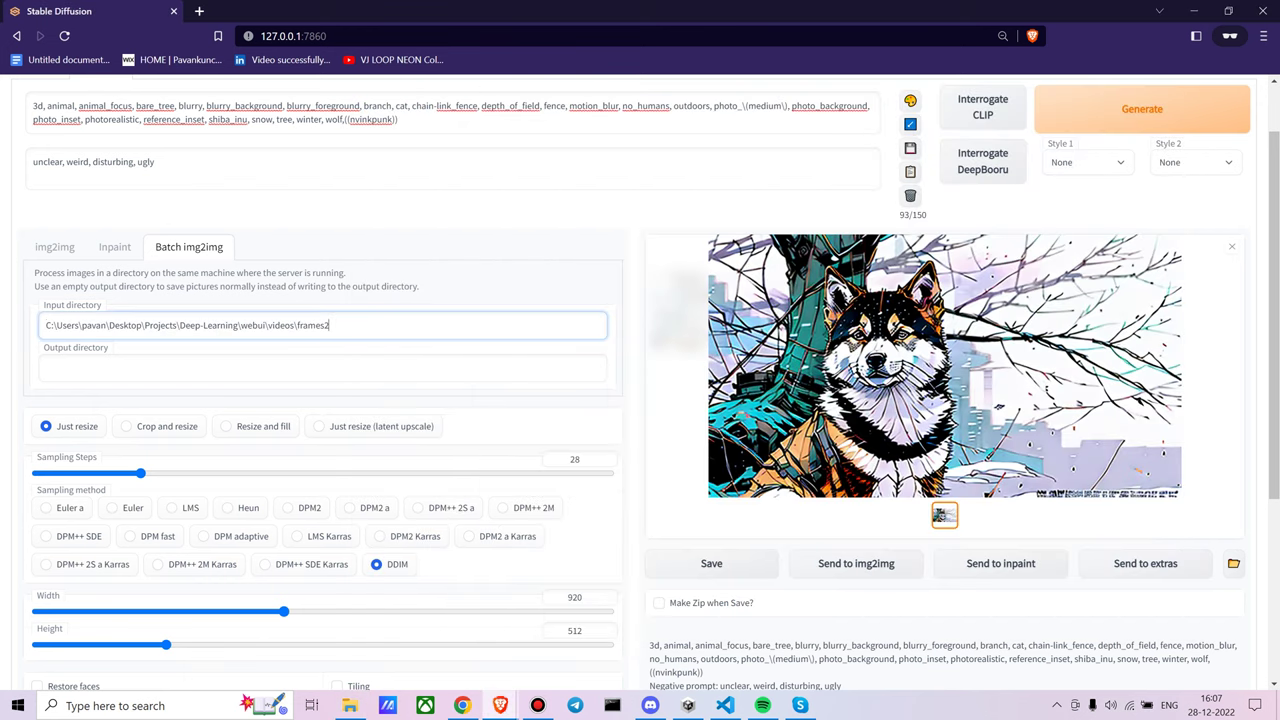
Use the outputs2 folder's path, copied from File Explorer, as the batch output directory and start generating the frames
left_click(196, 368)
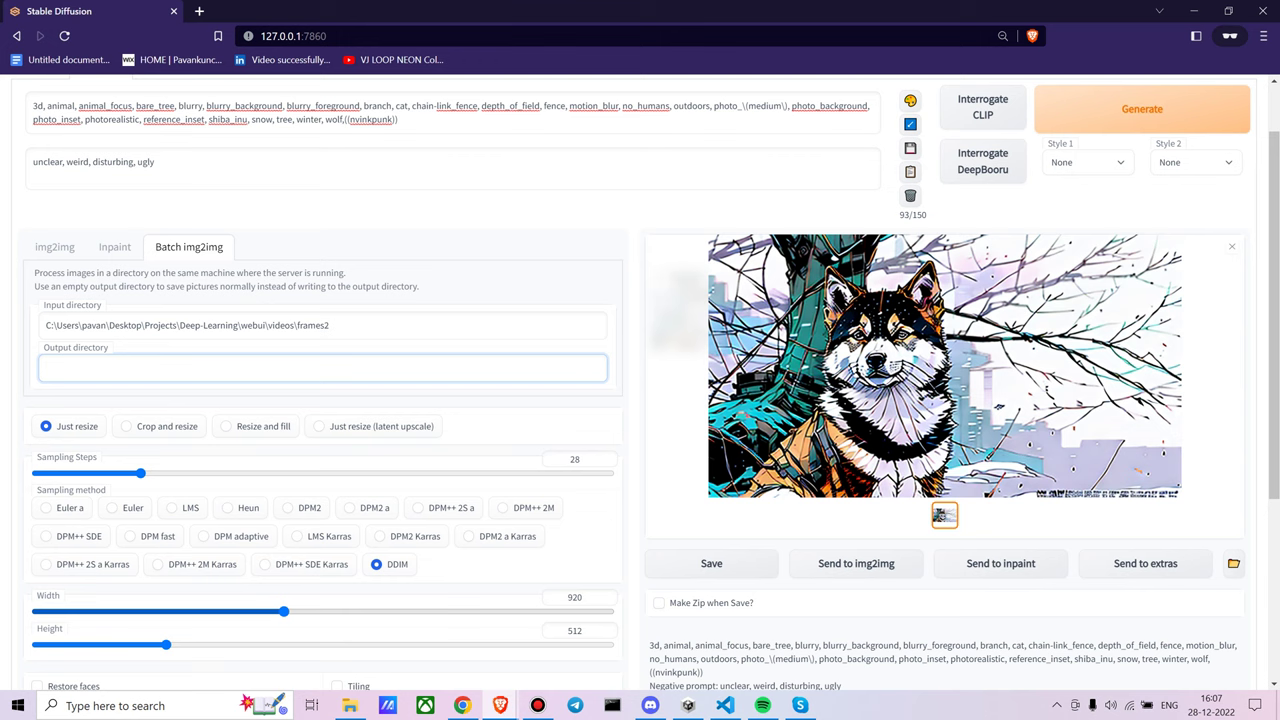
mouse_move(350, 705)
left_click(350, 640)
left_click(732, 213)
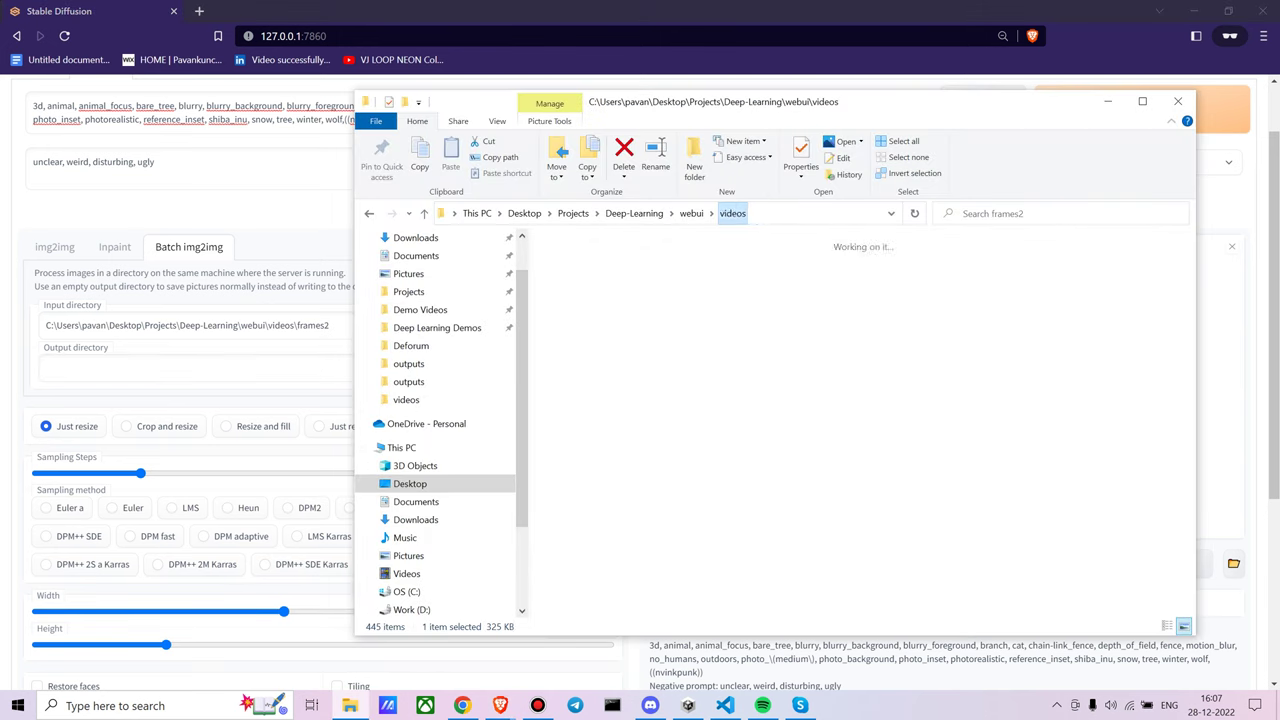
left_click(842, 213)
key("ctrl+c")
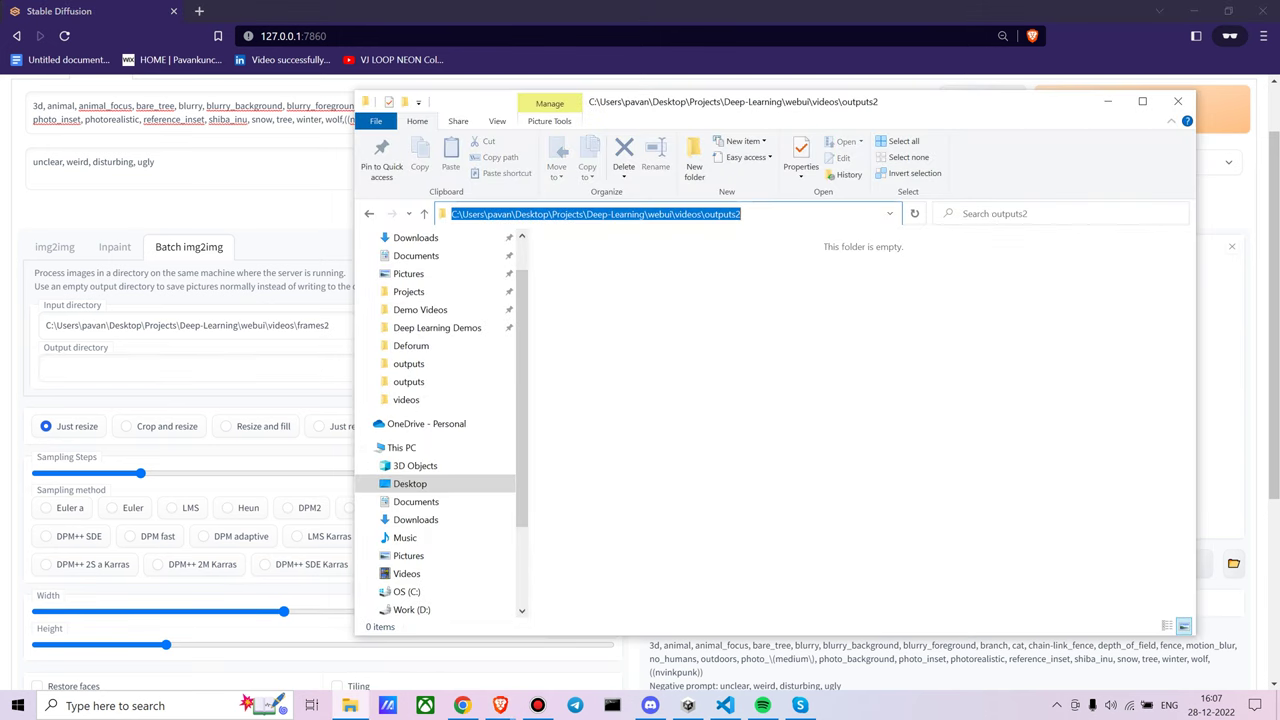
key("alt+Tab")
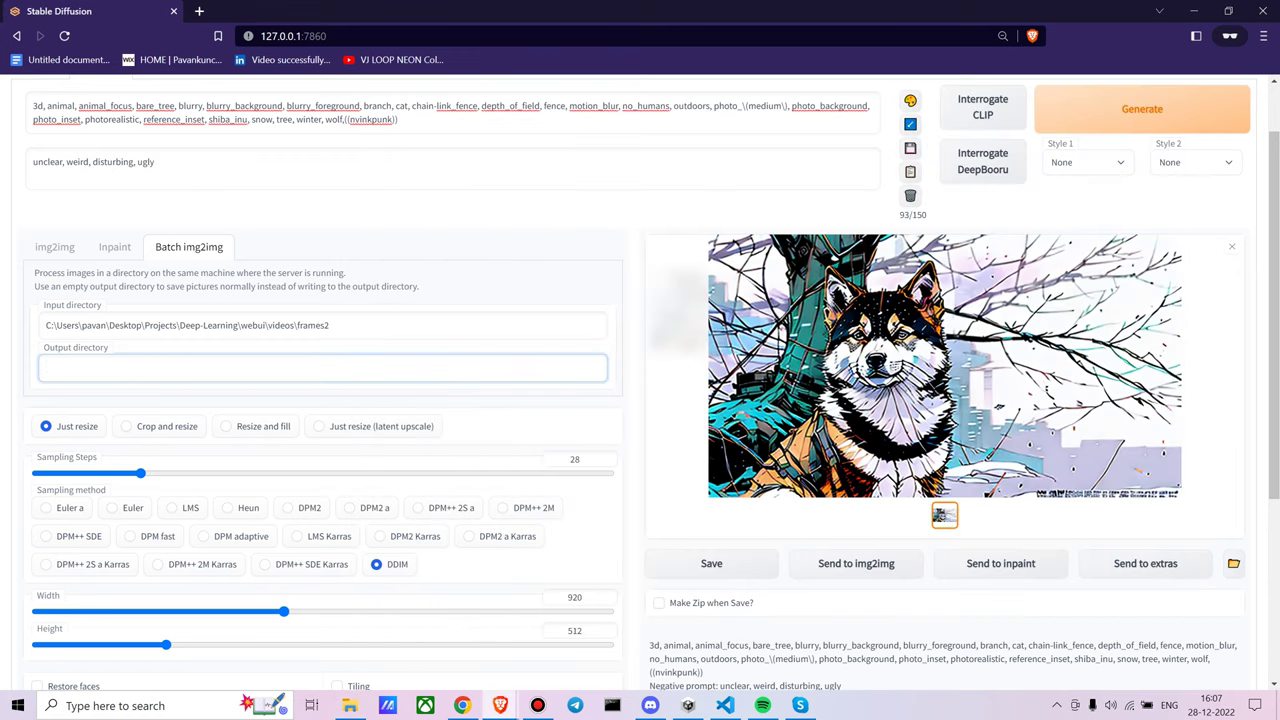
key("ctrl+v")
left_click(1142, 109)
scroll(1142, 109, "up", 1)
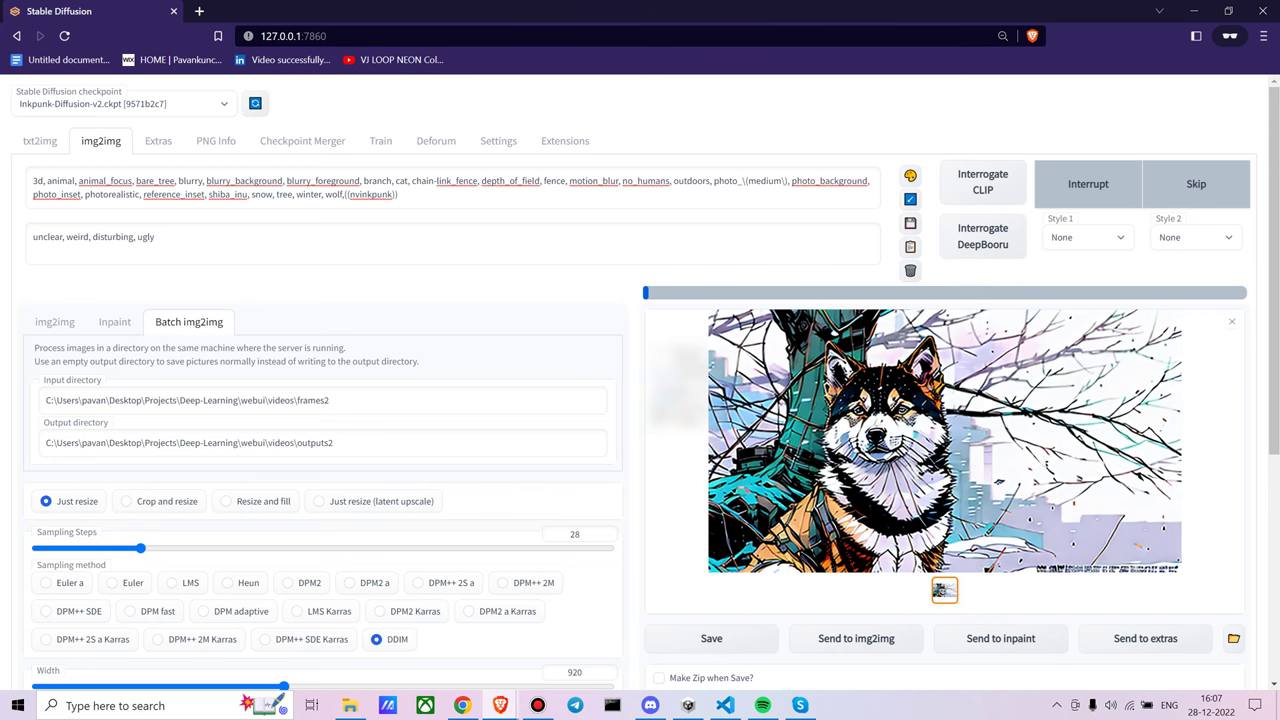
View the generated frame1.jpg and frame10.jpg from the outputs2 folder in the photo viewer, and close the previews
left_click(349, 705)
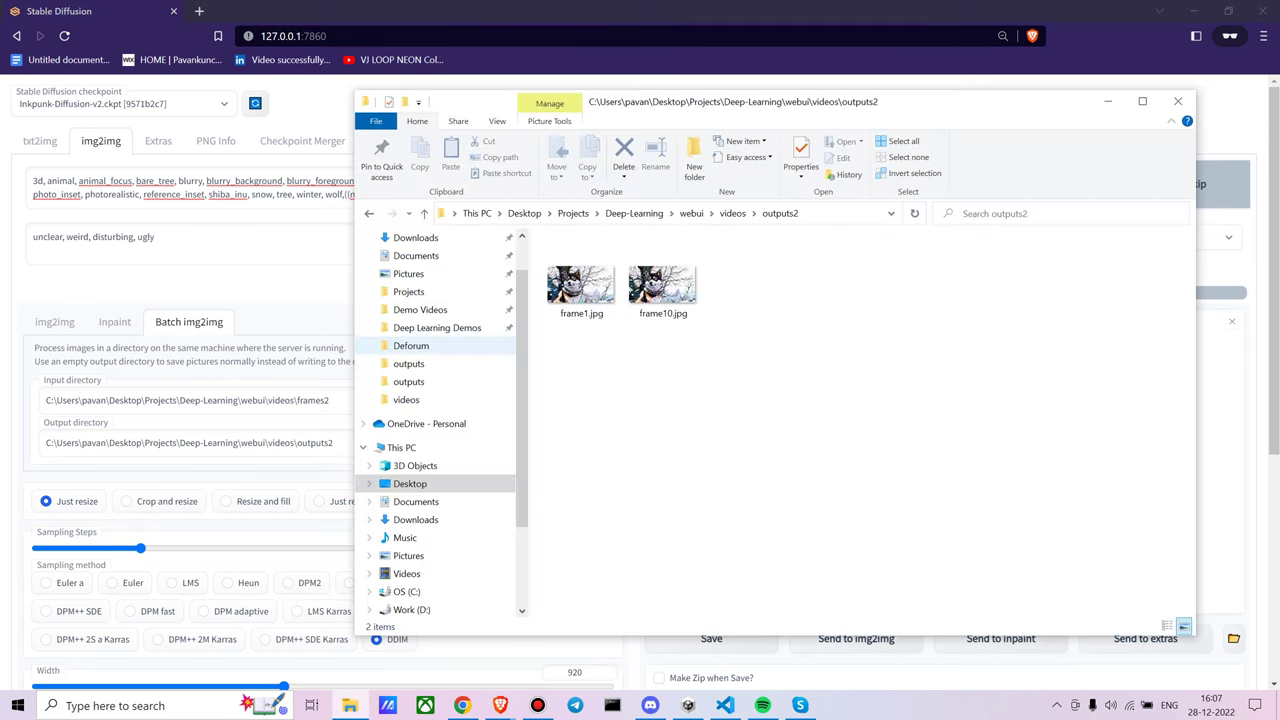
key("Return")
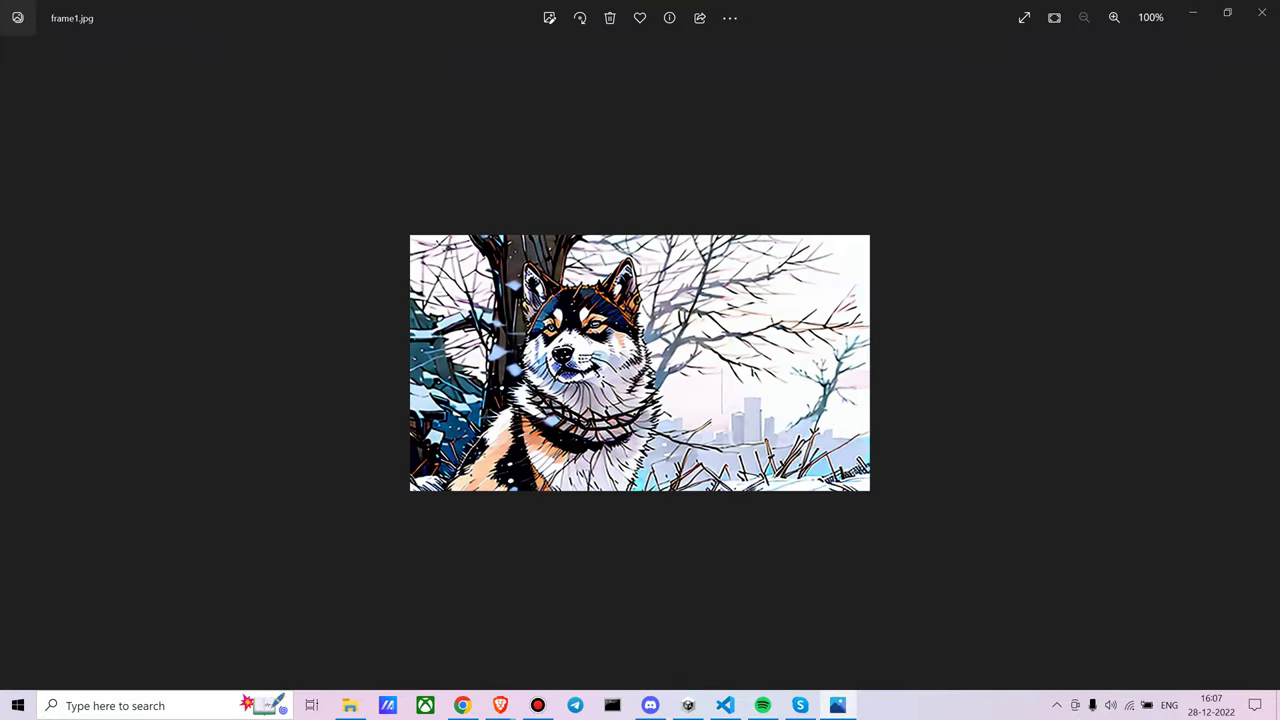
left_click(1266, 364)
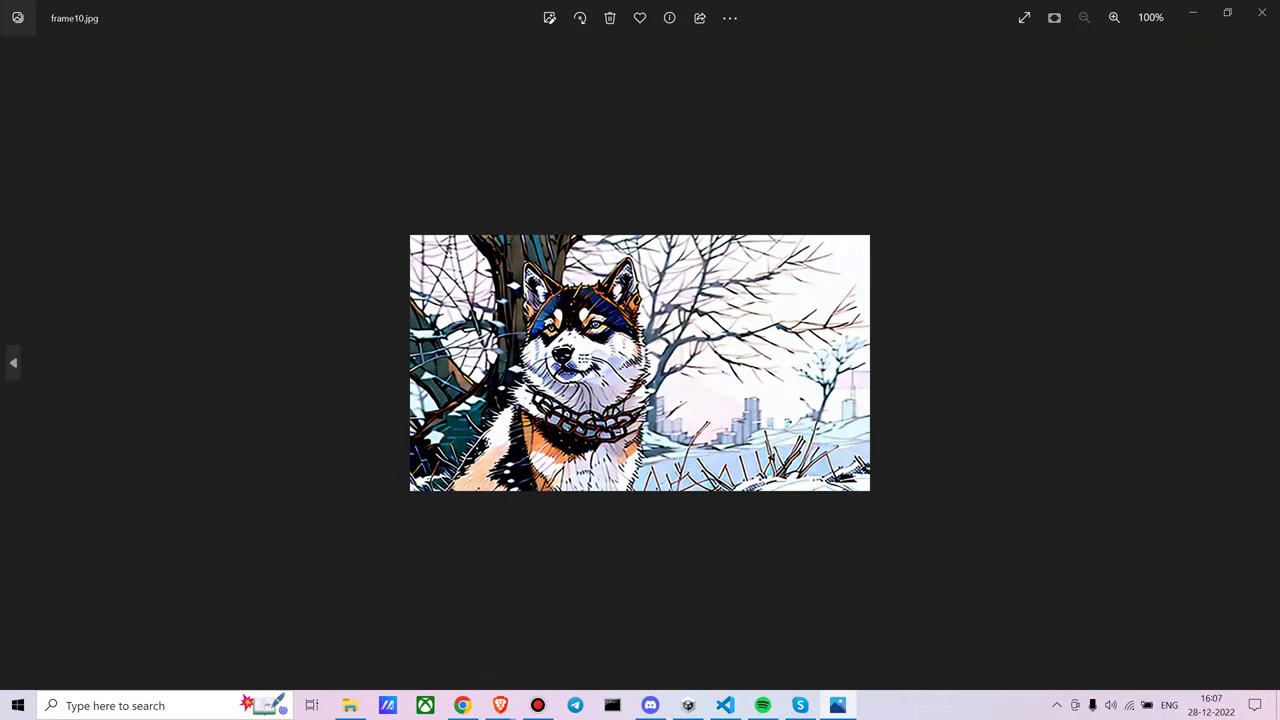
left_click(1262, 12)
left_click(1108, 101)
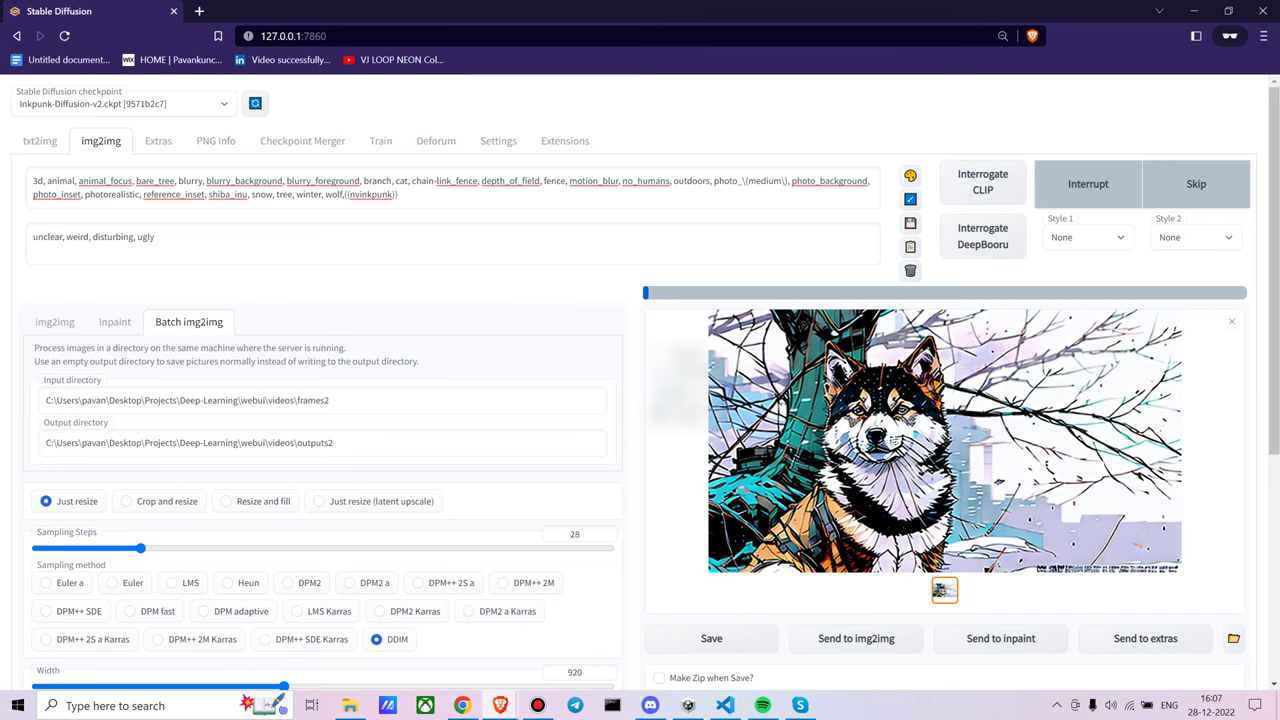
Examine the scripts available for img2img, from None to Deforum-webui, without changing the selection
scroll(640, 400, "down", 4)
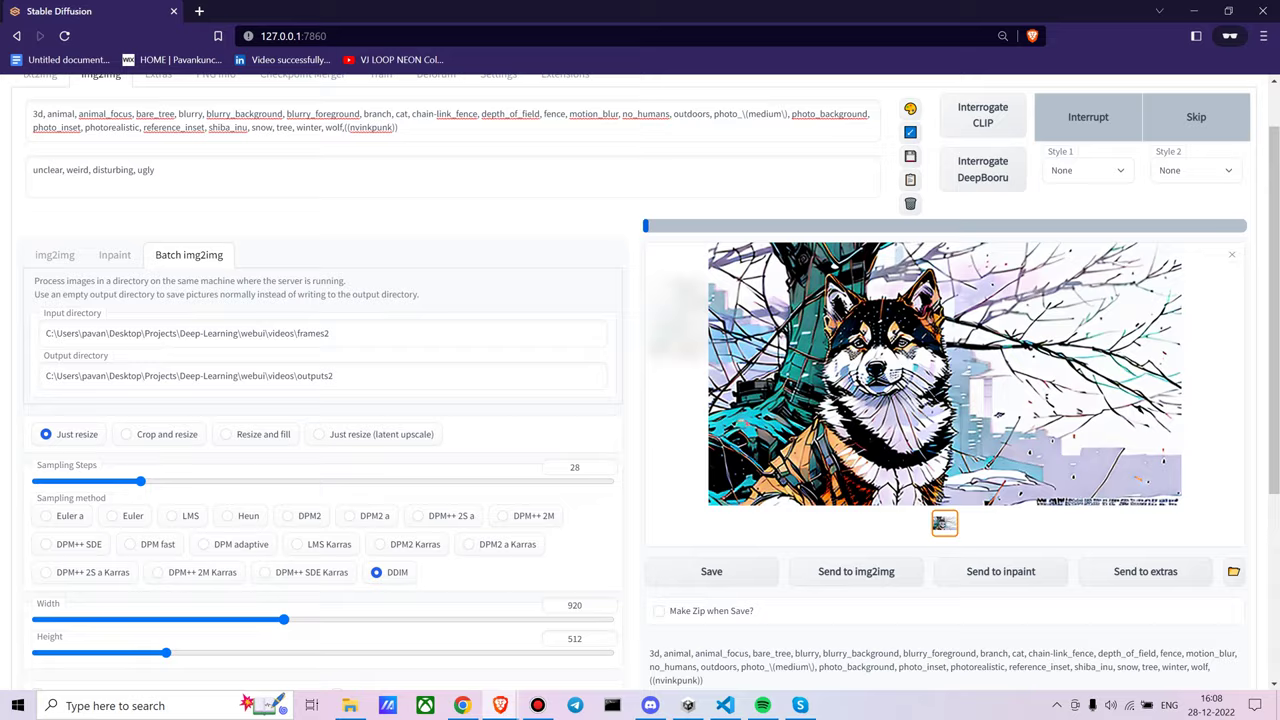
left_click(322, 609)
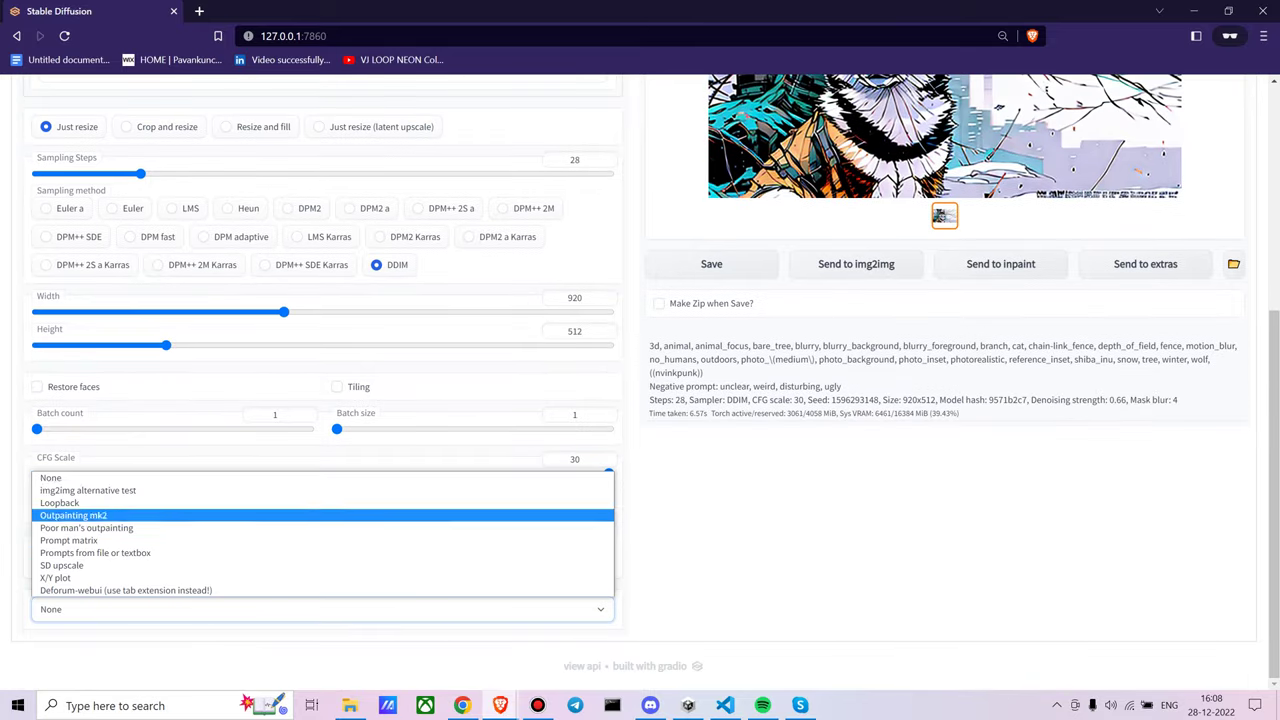
key("Down")
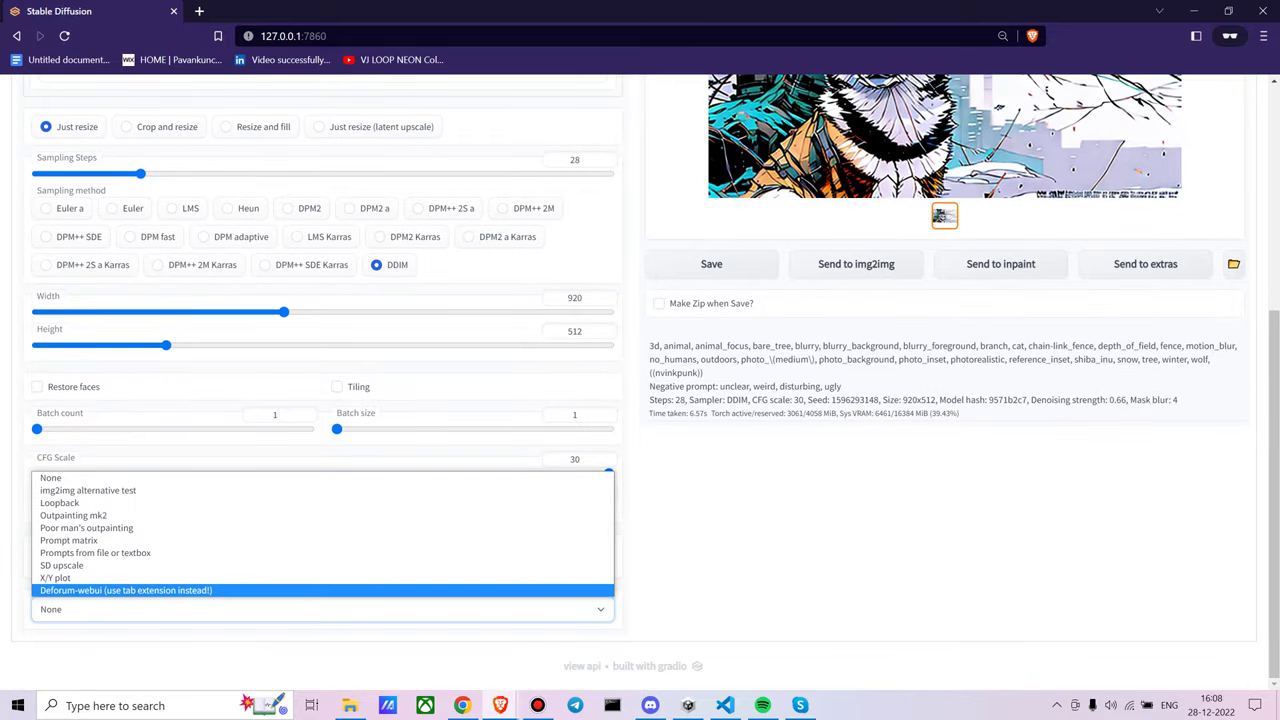
key("Up")
key("Up")
key("Up")
key("Up")
key("Up")
key("Up")
key("Up")
key("Up")
key("Up")
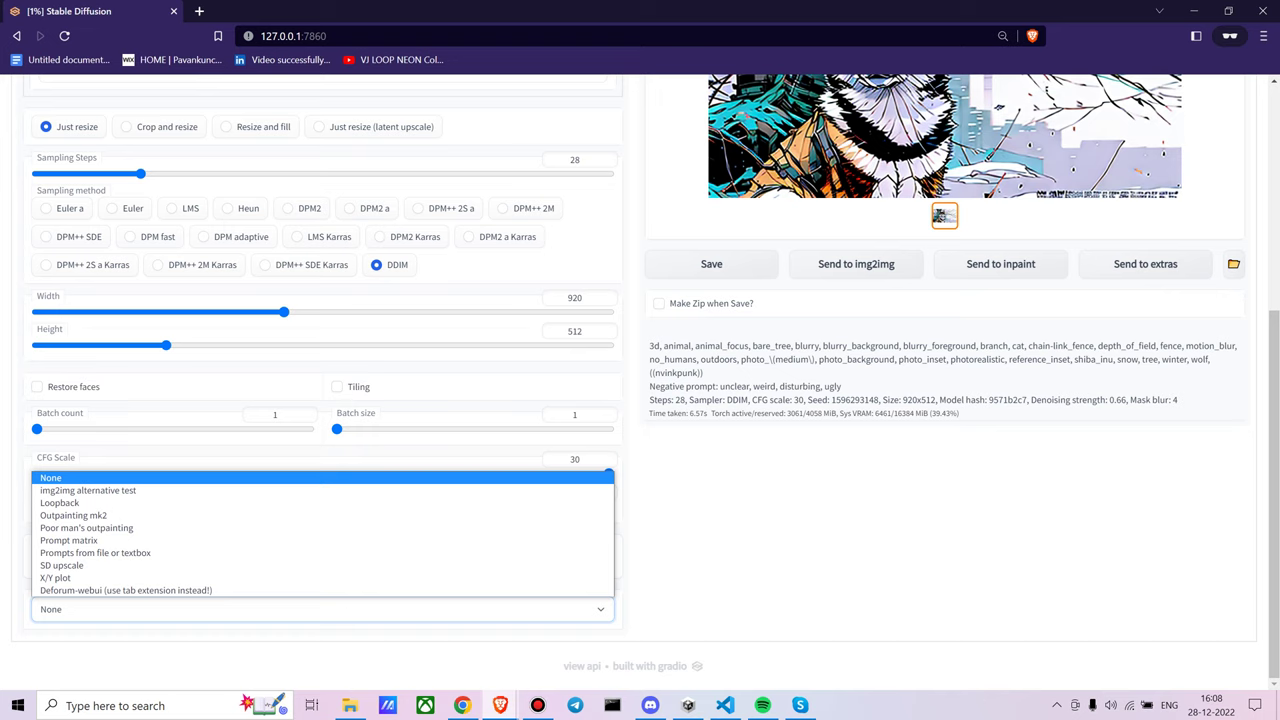
key("Down")
key("Down")
key("Down")
key("Down")
key("Down")
key("Down")
key("Down")
key("Down")
key("Down")
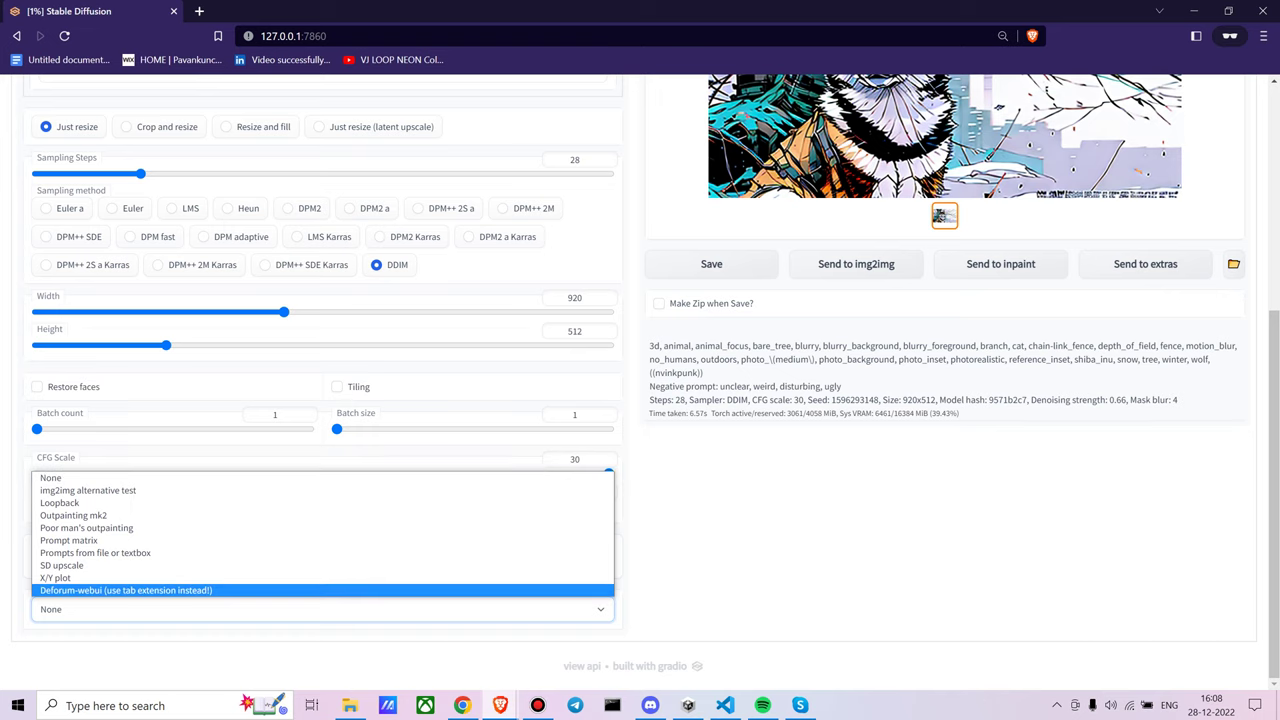
key("Escape")
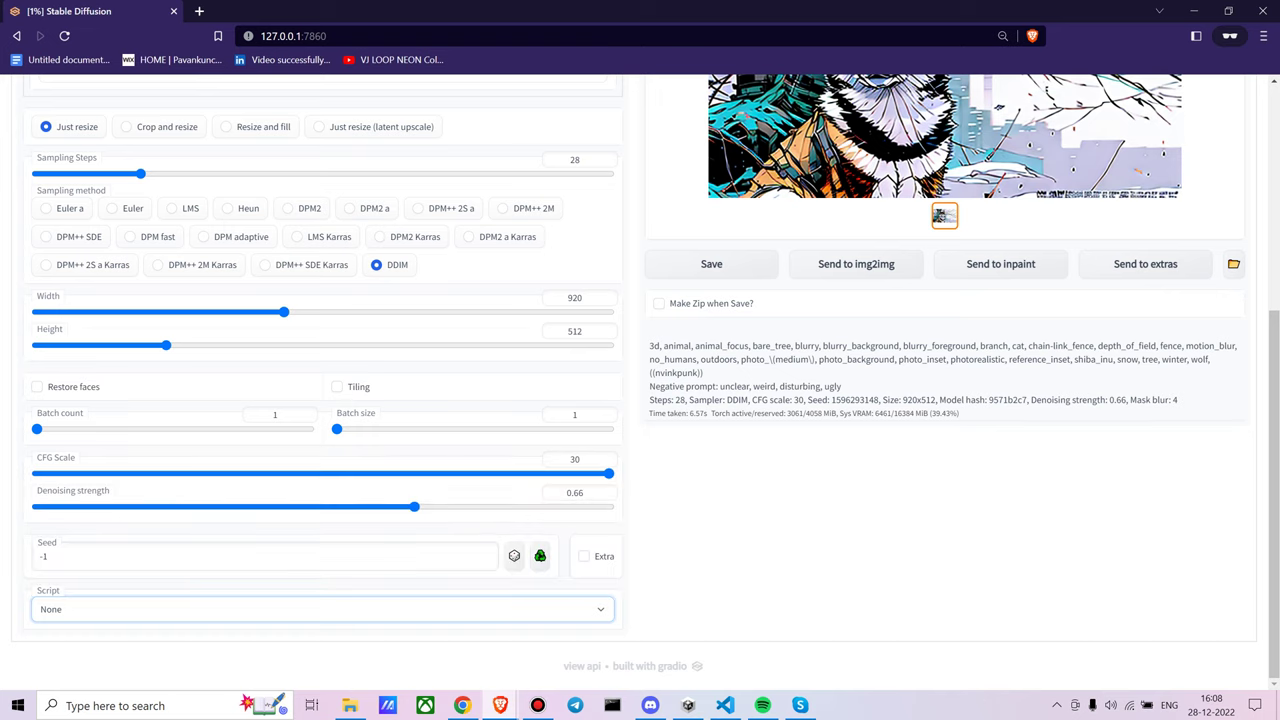
scroll(640, 380, "up", 2)
scroll(640, 380, "up", 2)
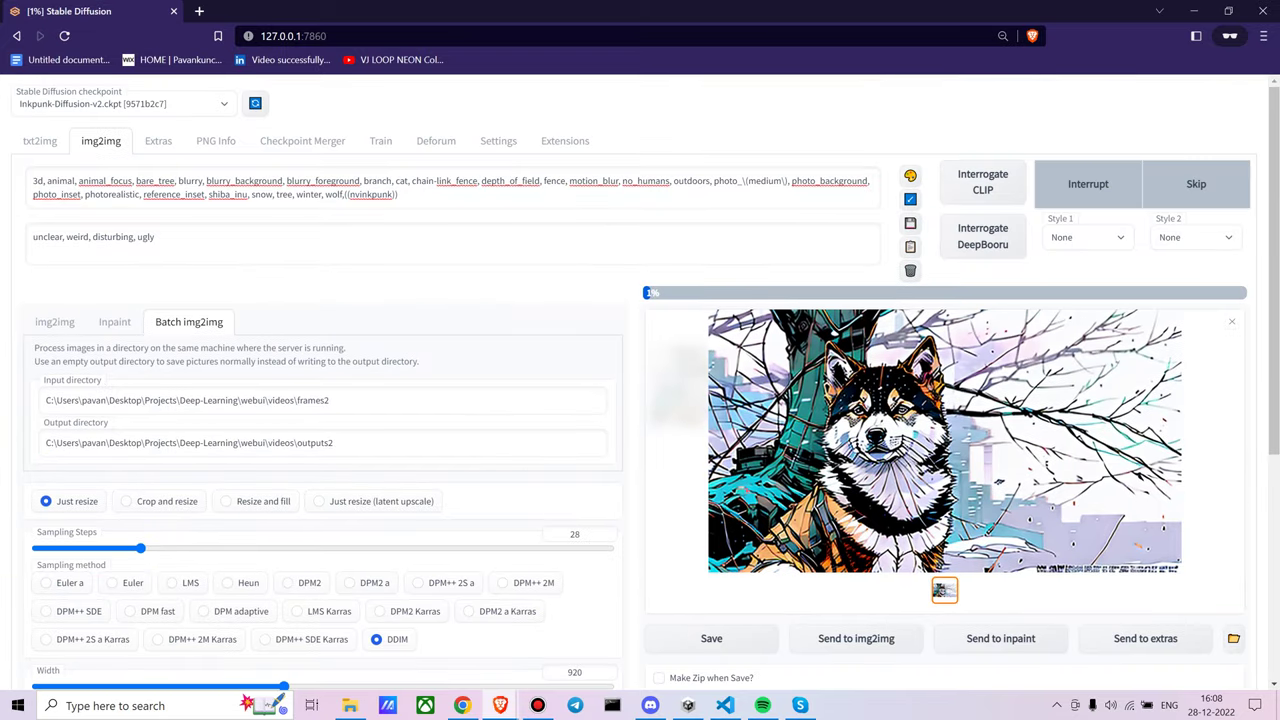